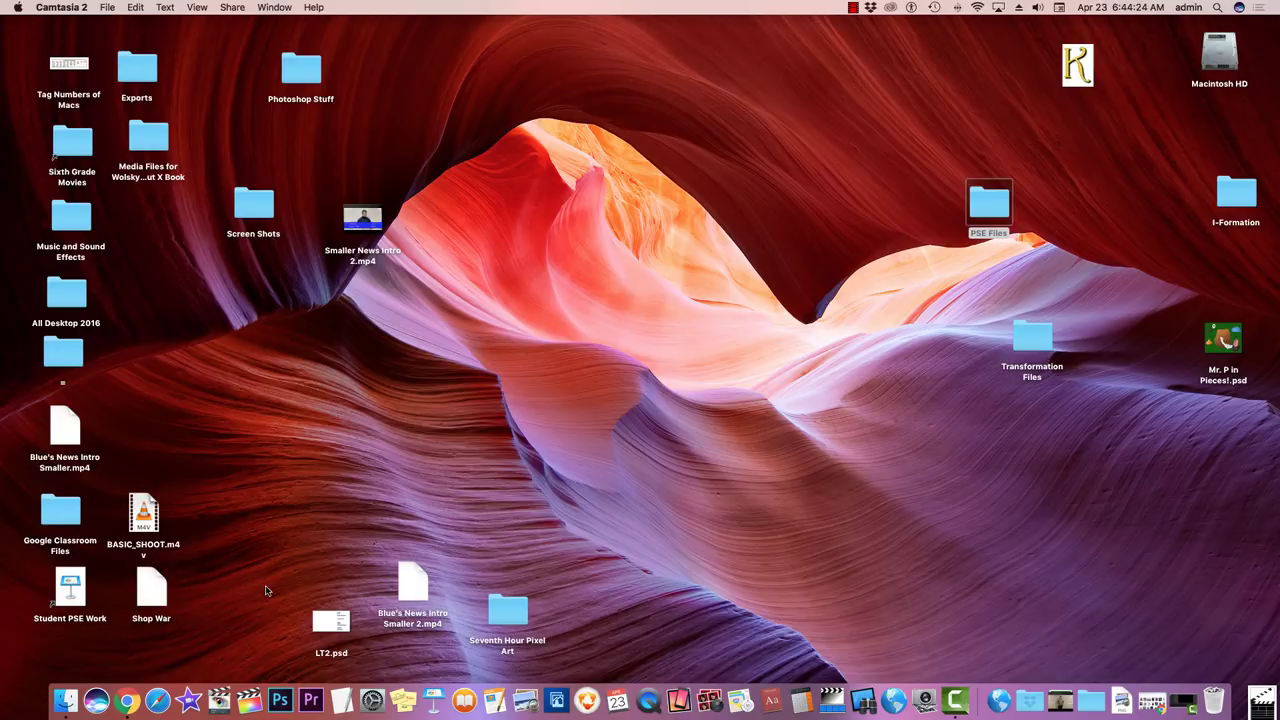
Bring the Chrome window with the 'man in blue and gray tuxedo' image results to the front
left_click(126, 700)
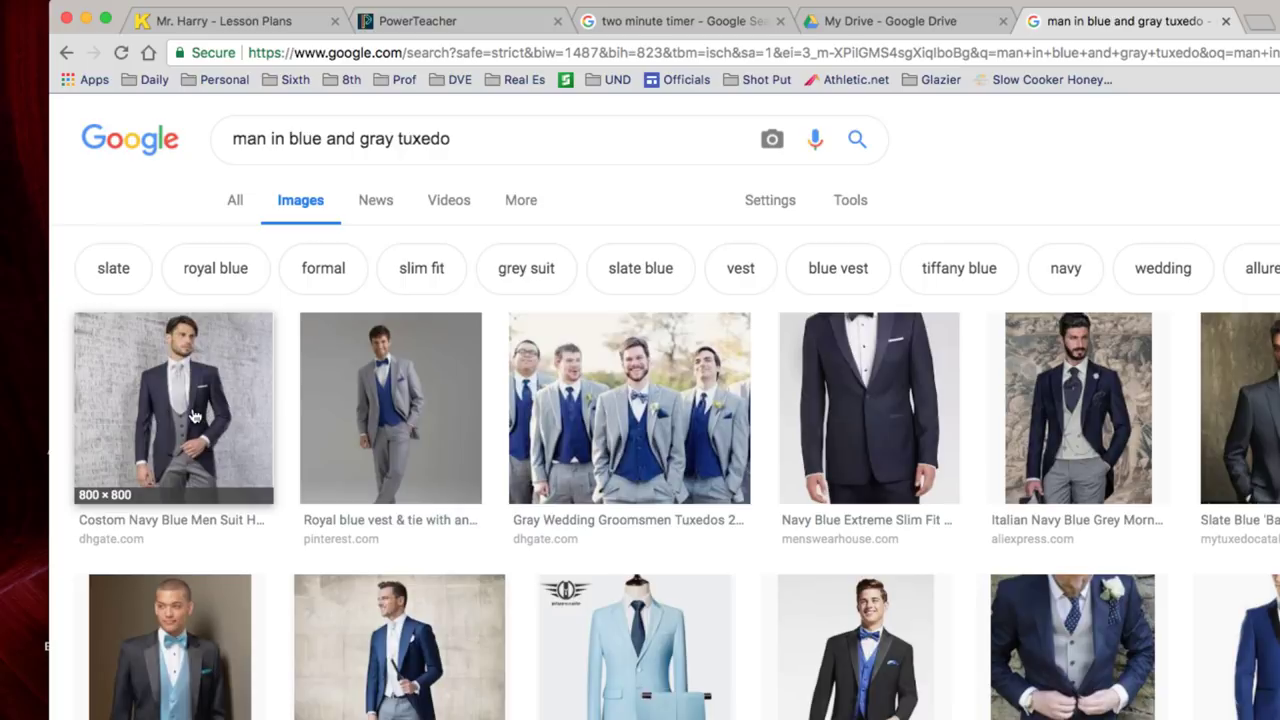
Enlarge the navy suit with grey vest result and open the preview image's context menu
left_click(183, 398)
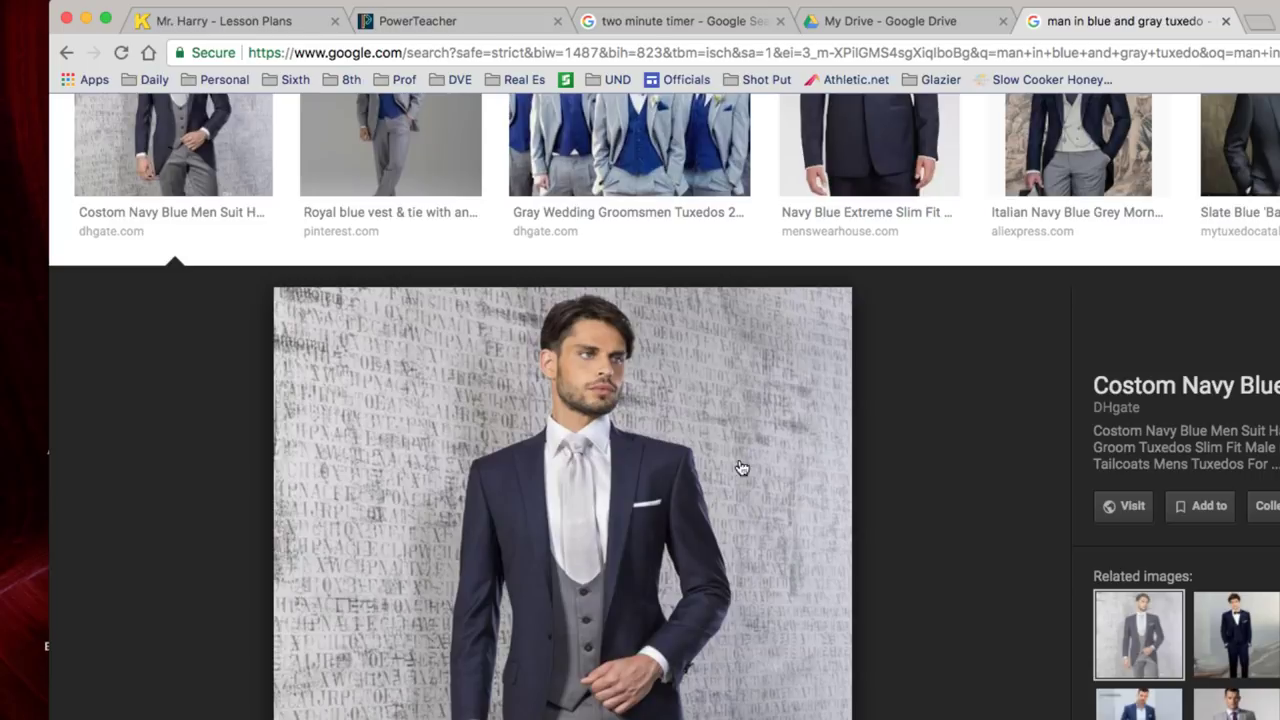
right_click(727, 420)
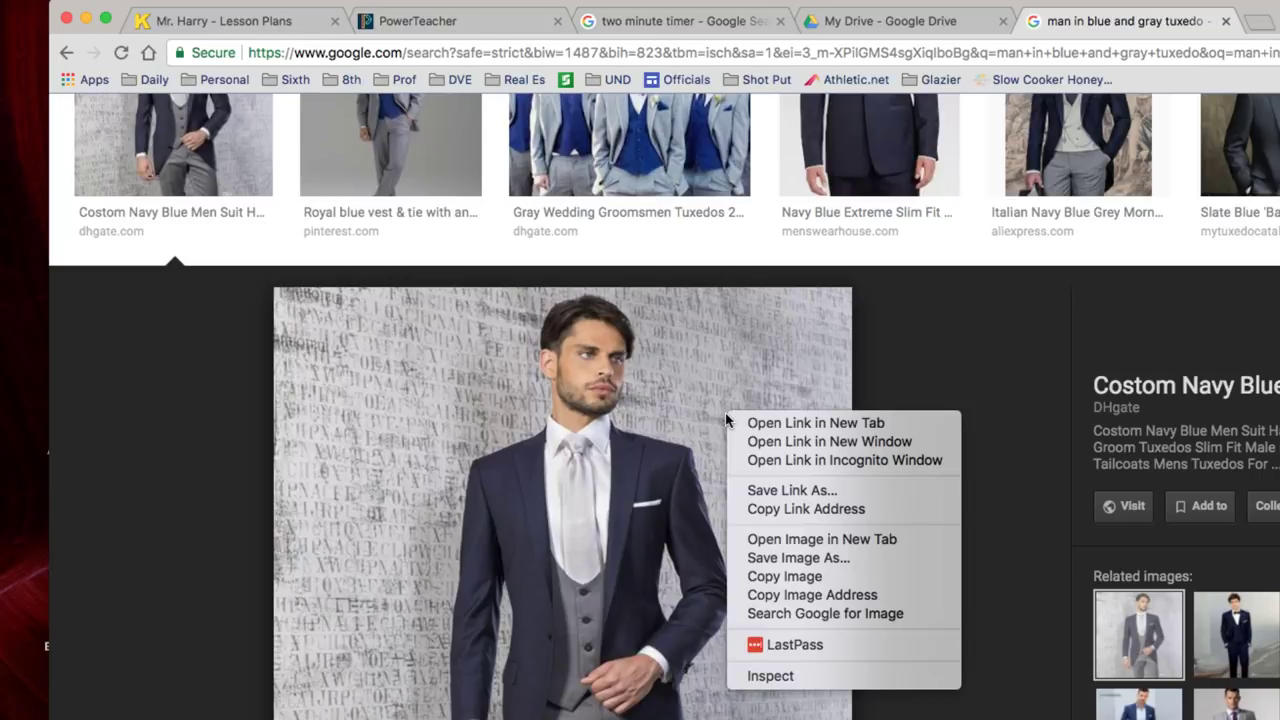
Copy the tuxedo image, then enable Photoshop Elements' Application Frame from the Window menu
left_click(846, 578)
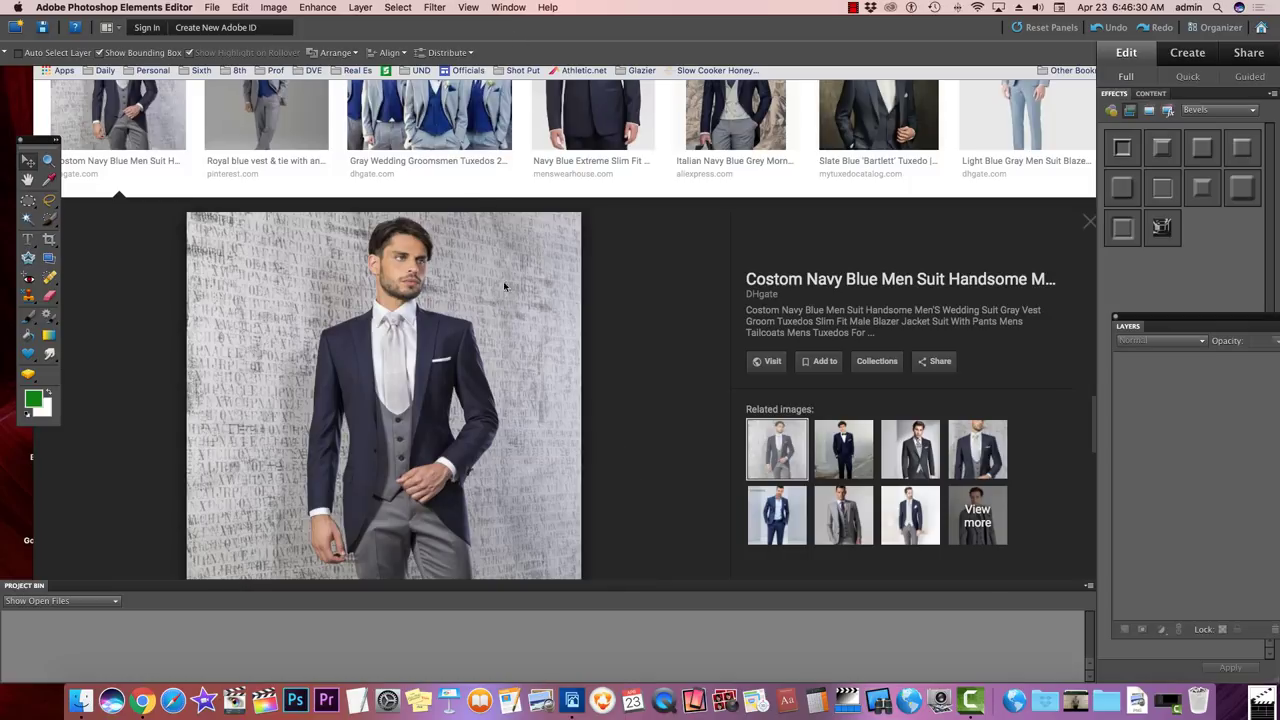
left_click(505, 8)
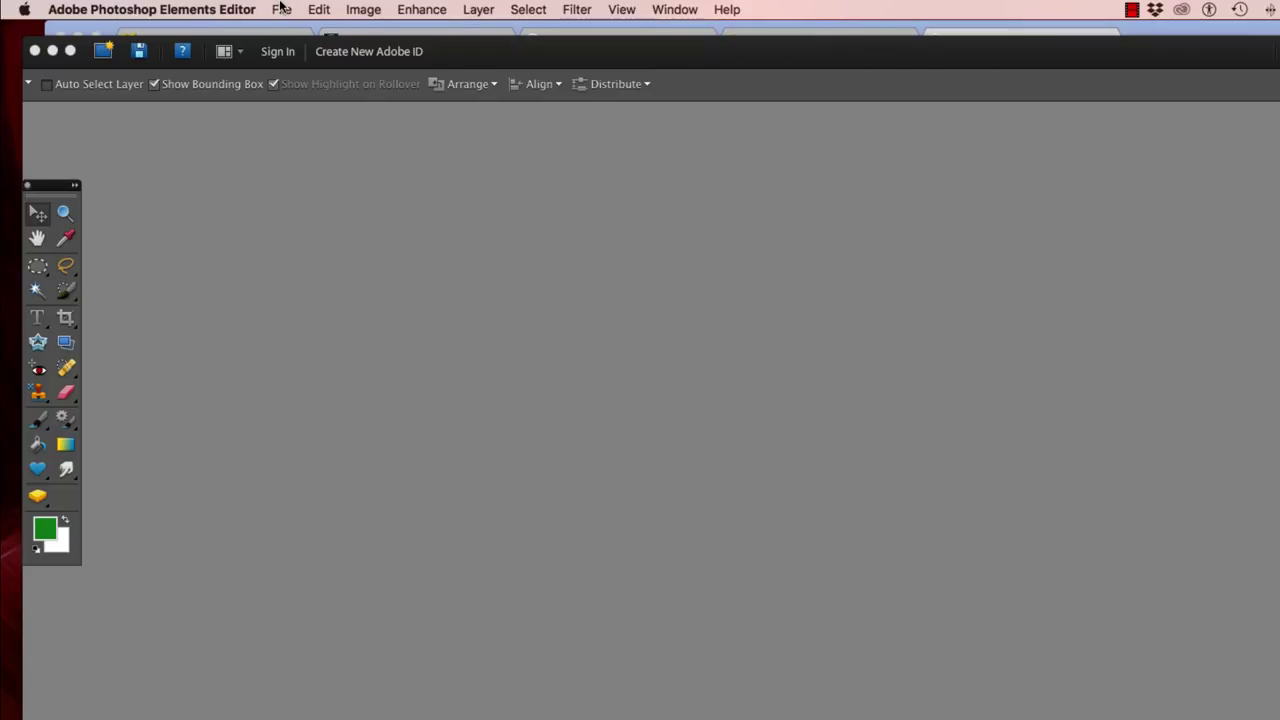
Create Untitled-1 with File > New > Image from Clipboard and dock it as a tab
left_click(281, 8)
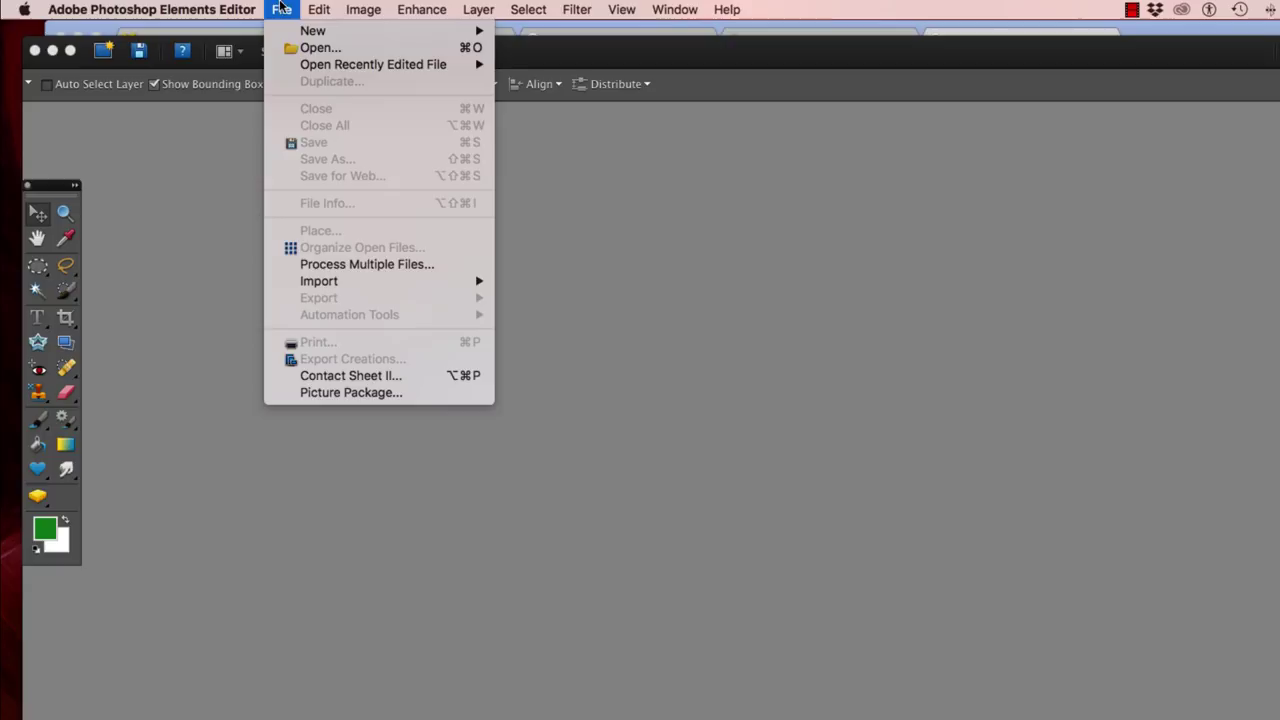
mouse_move(320, 30)
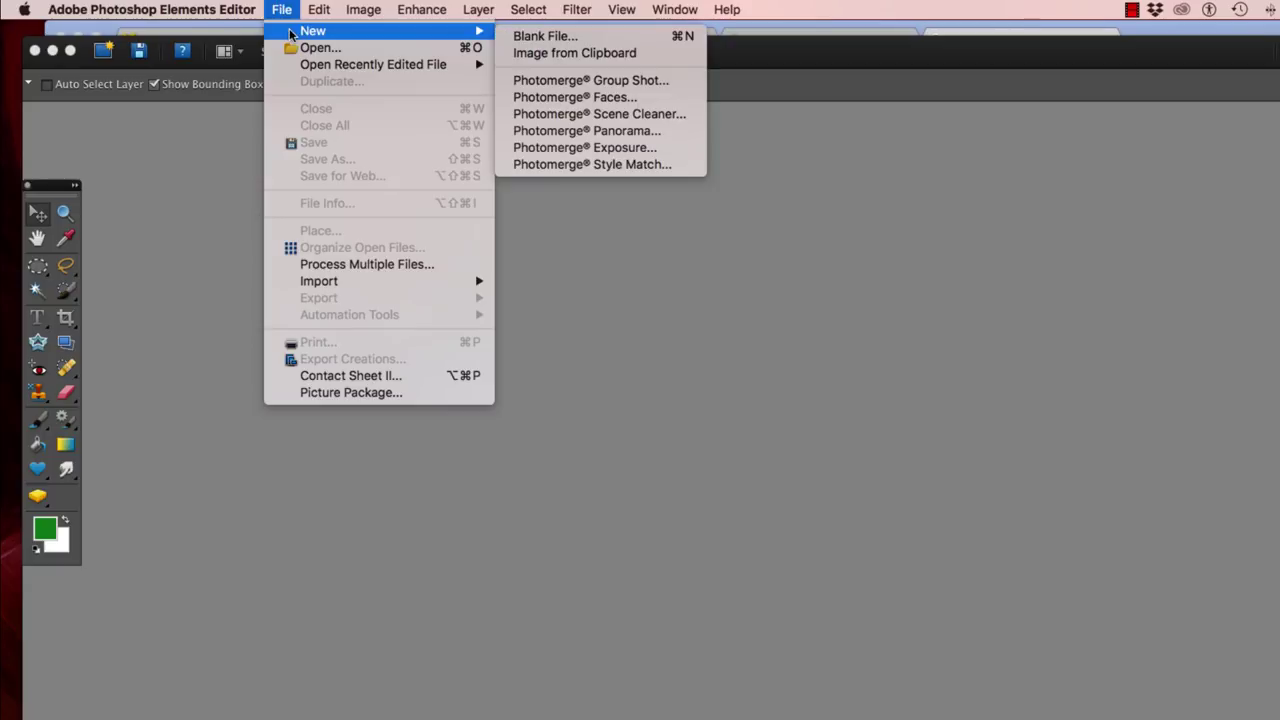
left_click(587, 56)
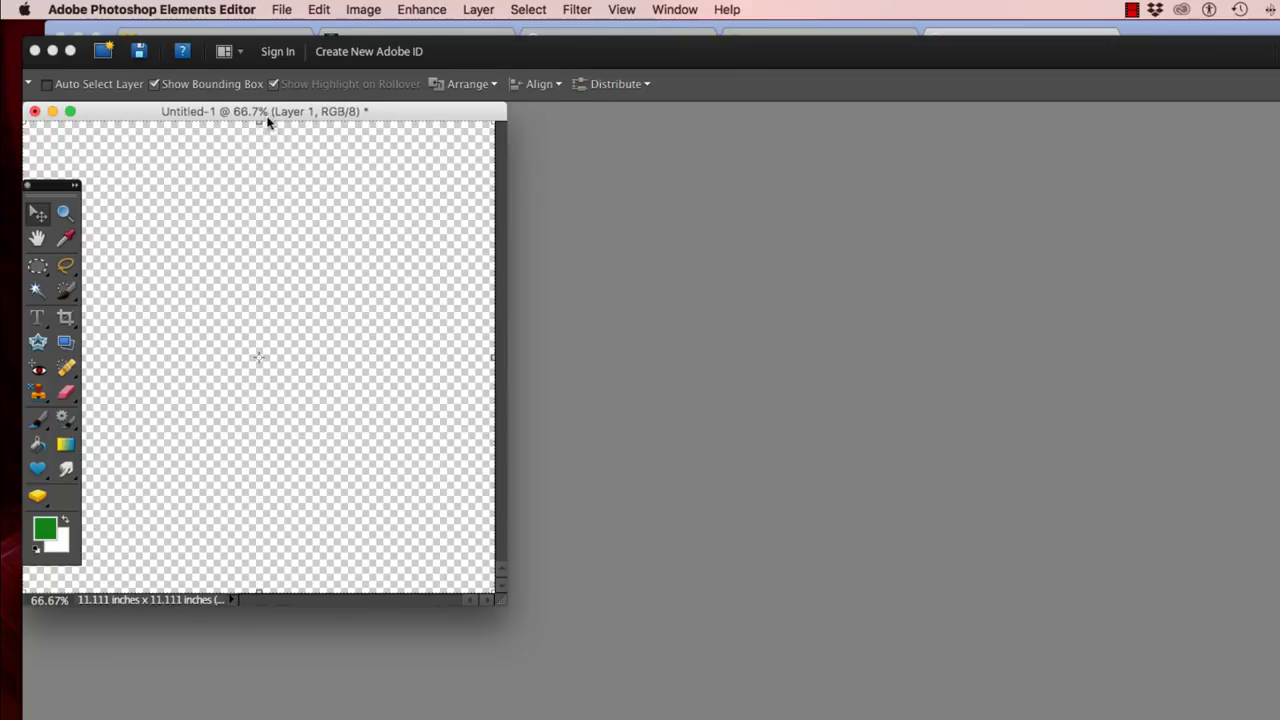
left_click_drag(280, 118, 562, 188)
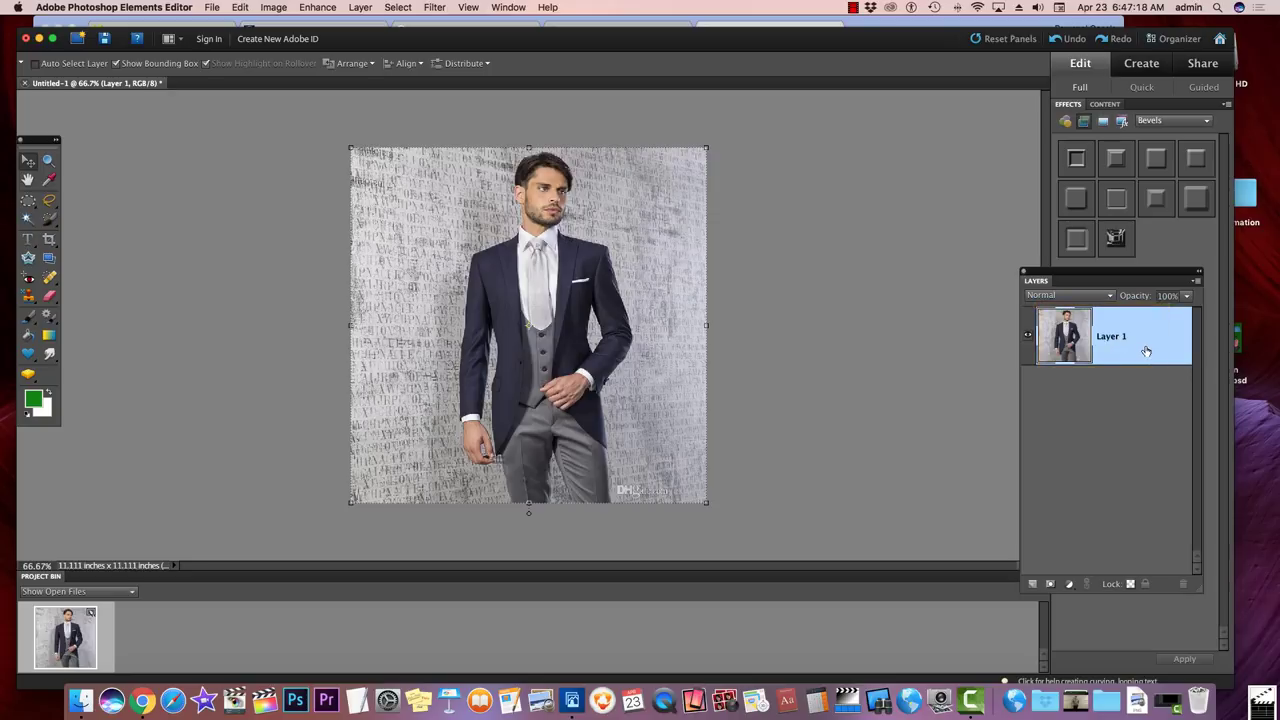
Rename Layer 1 to 'Original' and duplicate it as a new layer named 'Green'
double_click(1140, 348)
type("Original")
key("Return")
right_click(1144, 336)
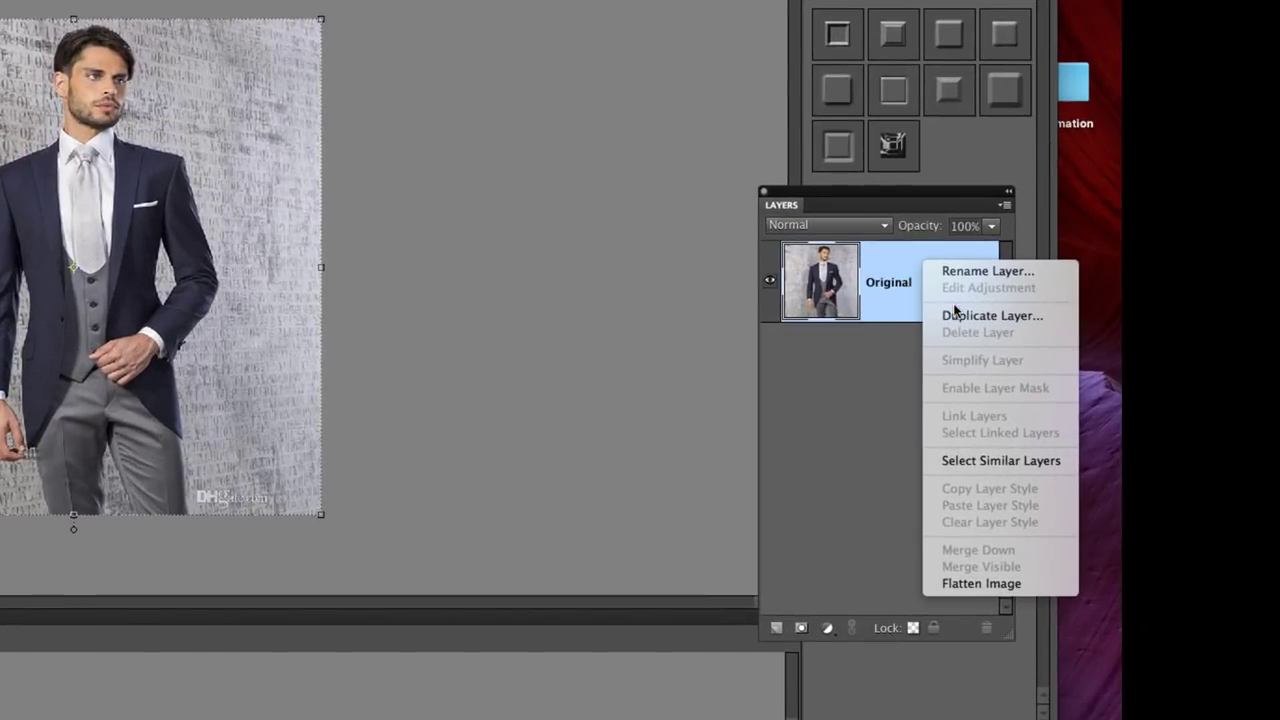
left_click(955, 319)
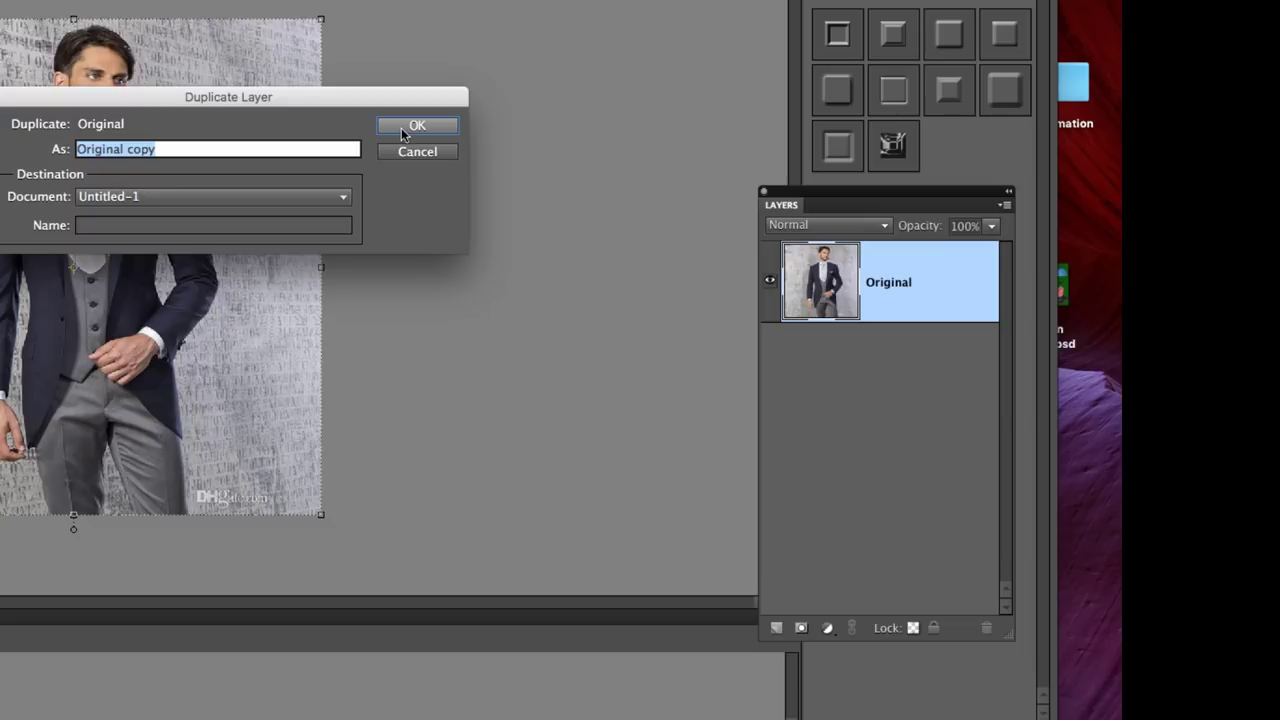
type("Green")
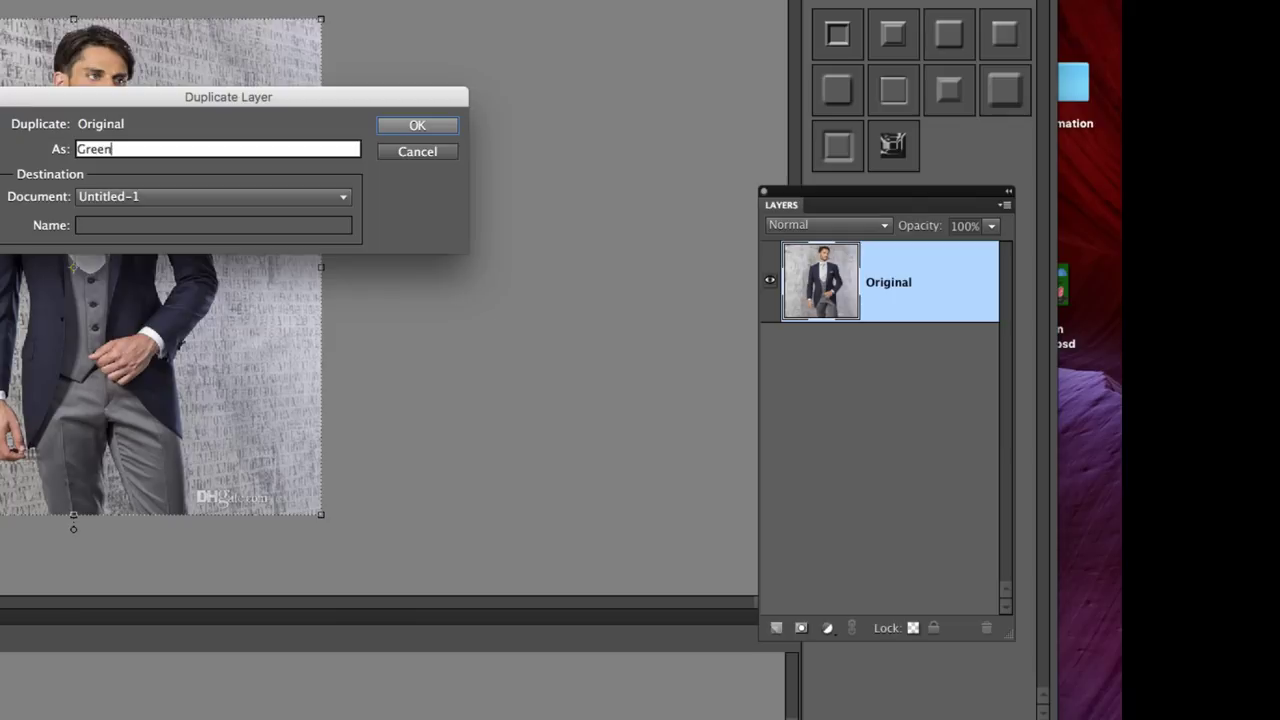
left_click(417, 127)
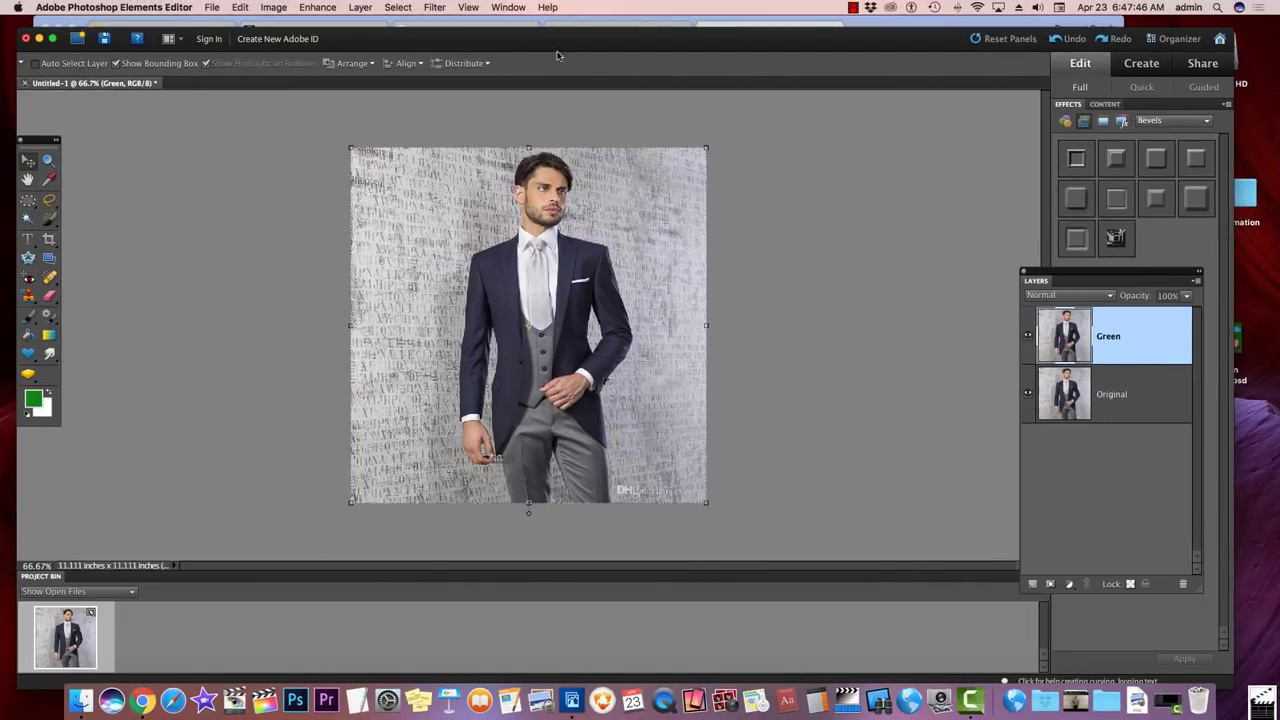
Check the Window menu's panel list, then move the toolbox nearer the photo
left_click(510, 8)
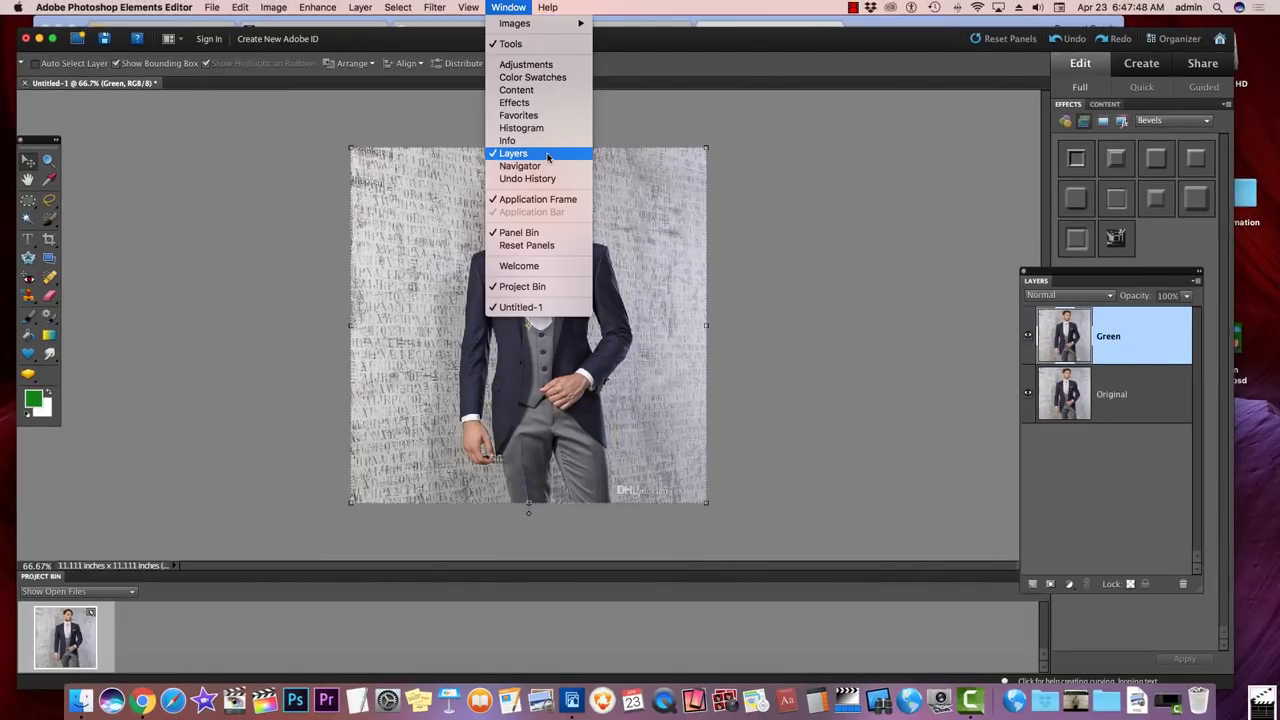
left_click(505, 6)
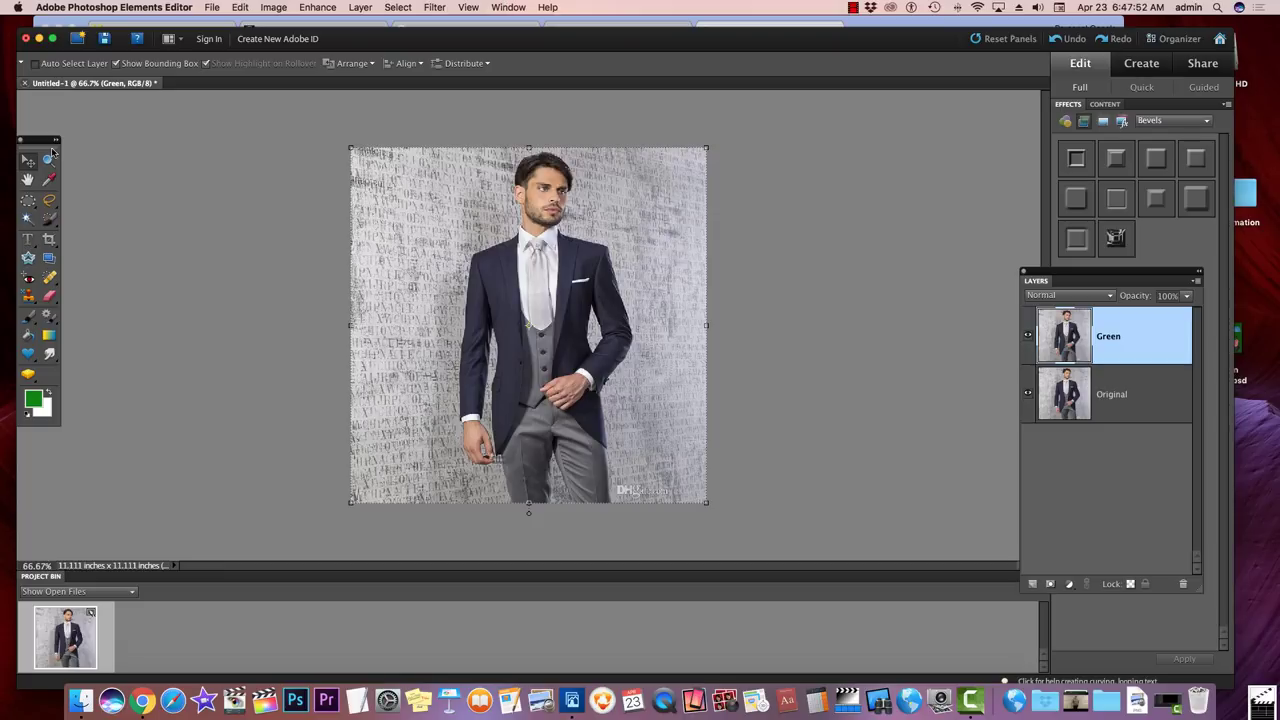
left_click_drag(45, 145, 193, 127)
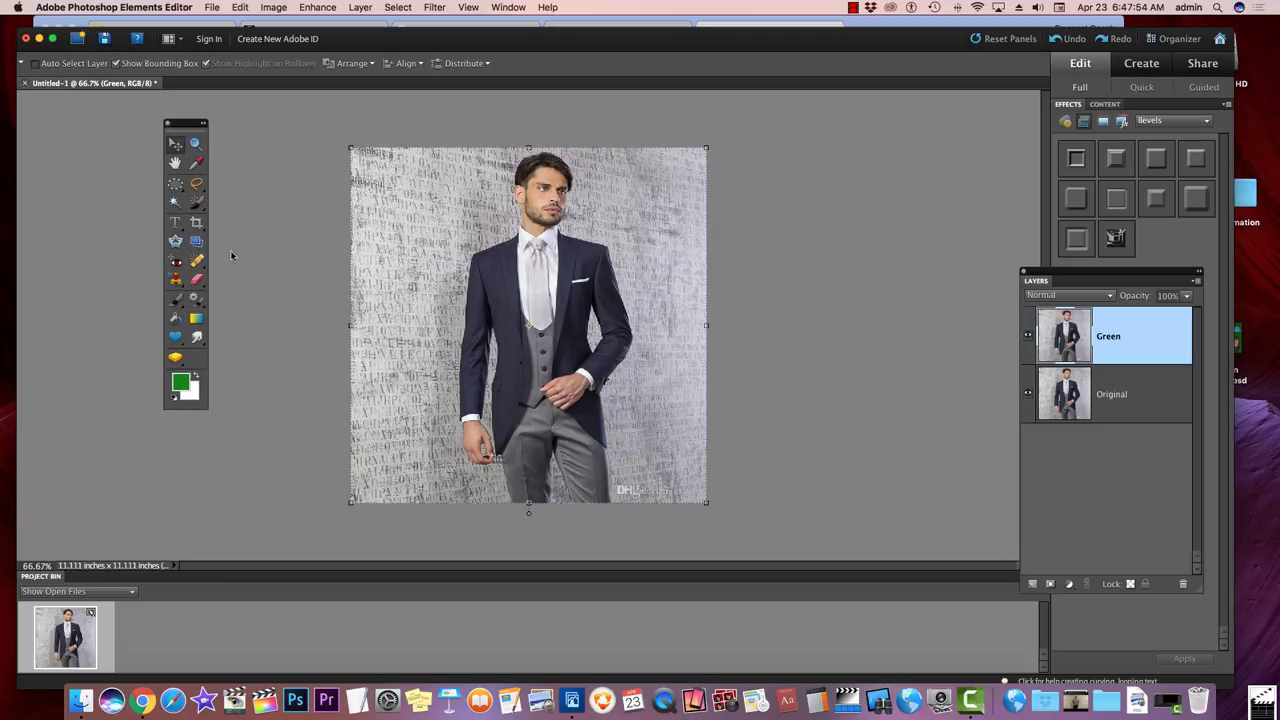
Select the jacket's left sleeve and front with the Quick Selection tool
left_click(195, 206)
left_click(196, 207)
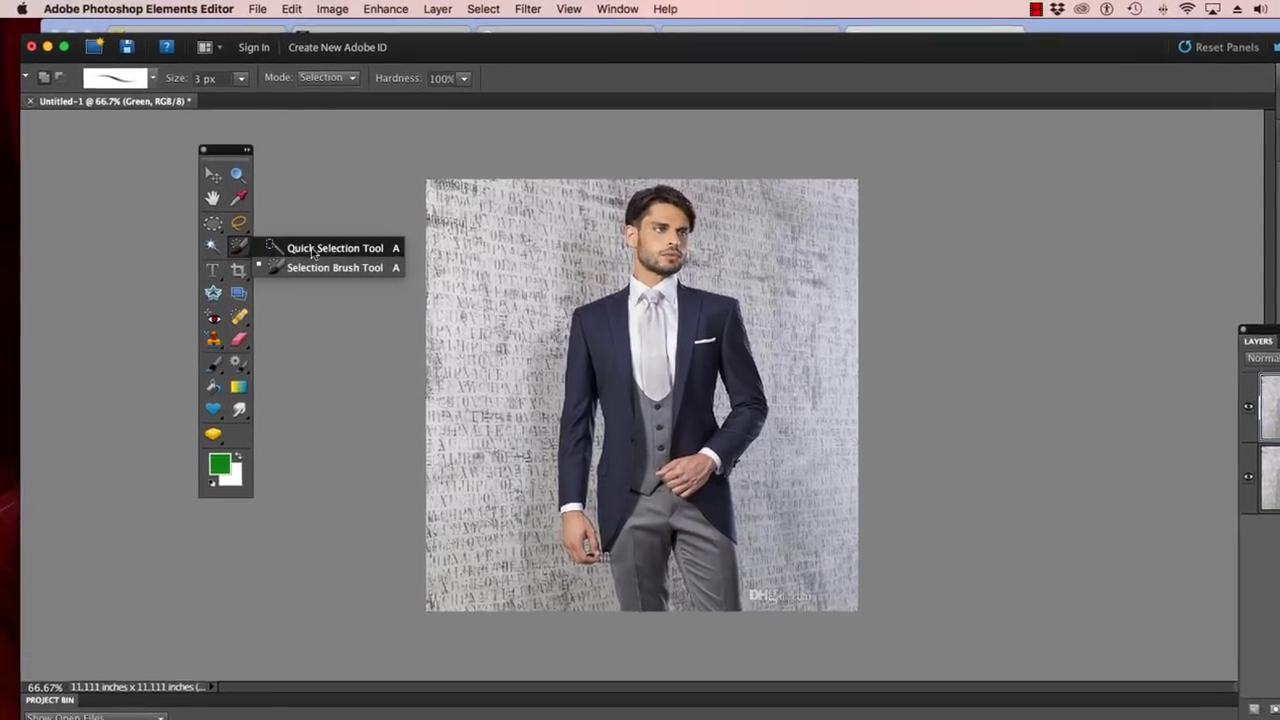
left_click(275, 203)
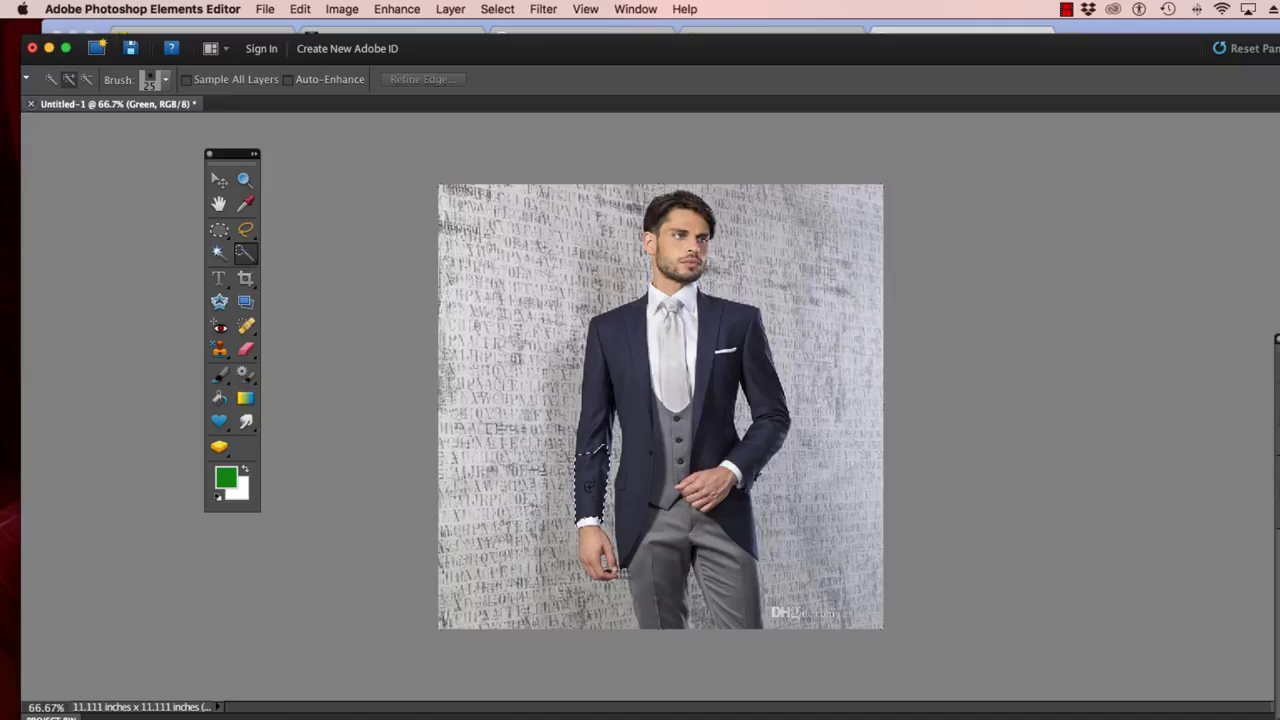
left_click(595, 368)
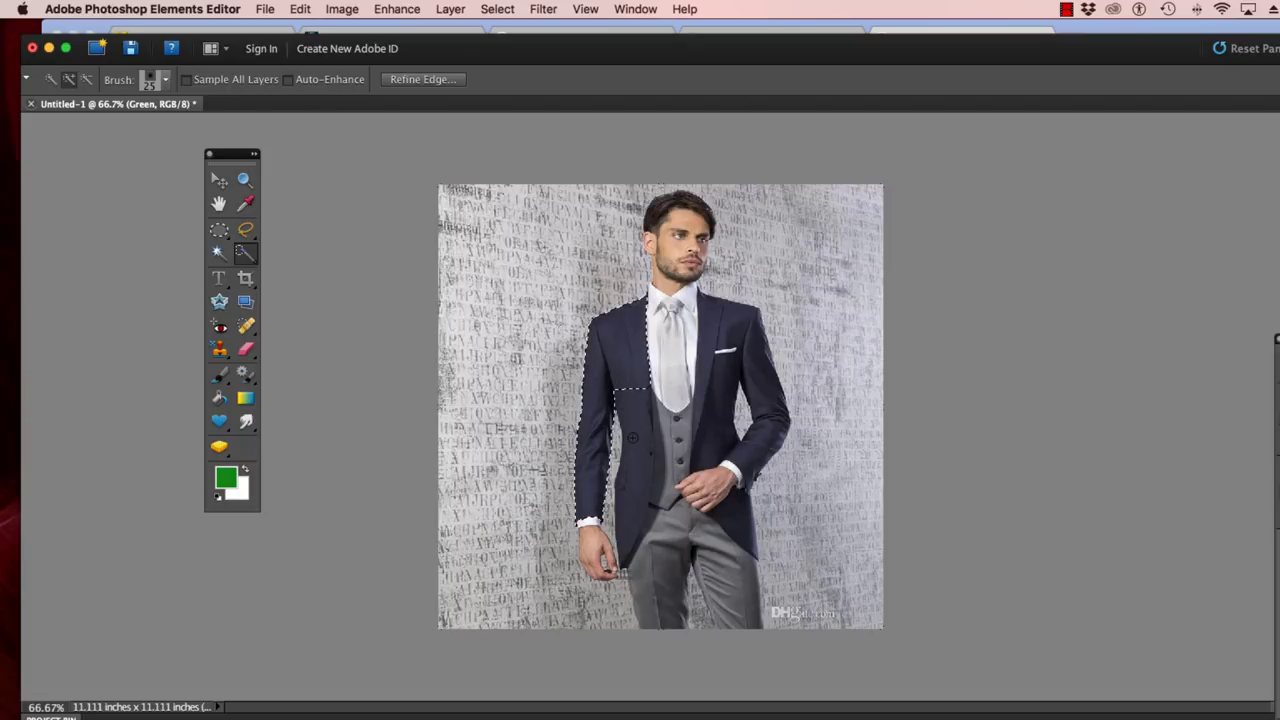
left_click(638, 482)
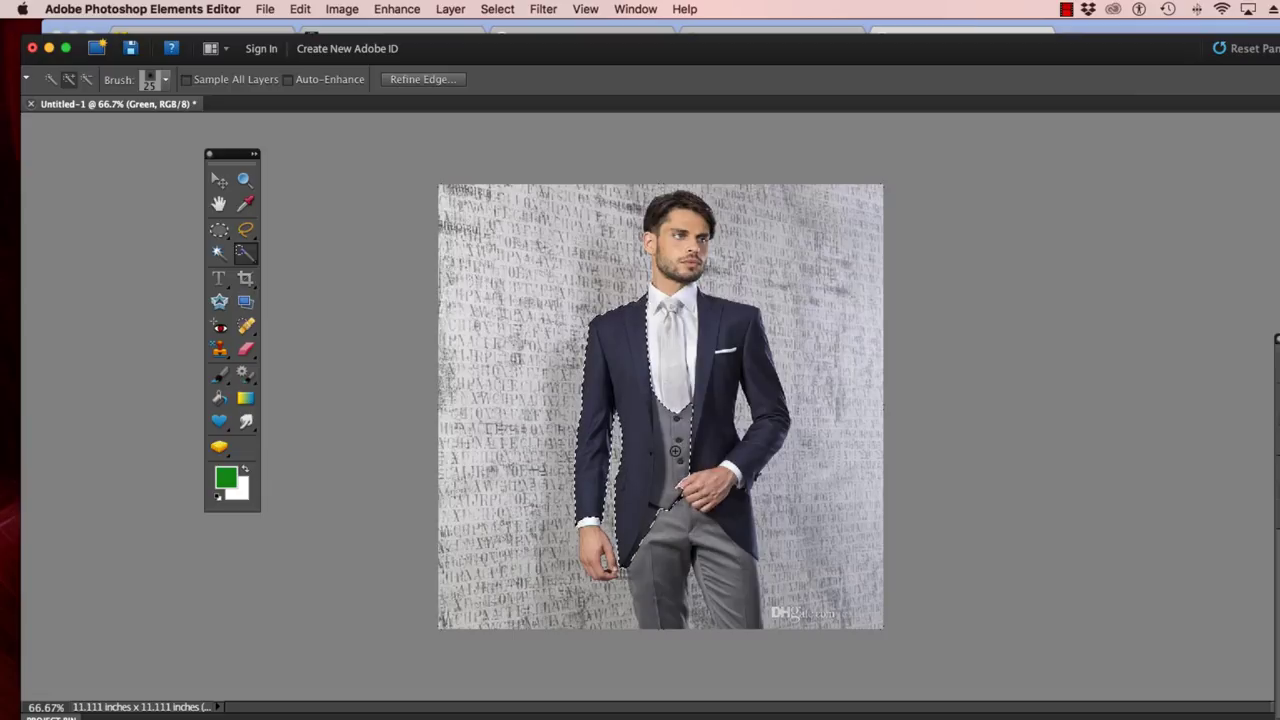
Subtract the grey vest from the selection and add the jacket's right sleeve
left_click(89, 80)
mouse_move(676, 413)
left_mouse_down()
mouse_move(672, 380)
mouse_move(665, 420)
mouse_move(675, 400)
mouse_move(678, 430)
left_mouse_up()
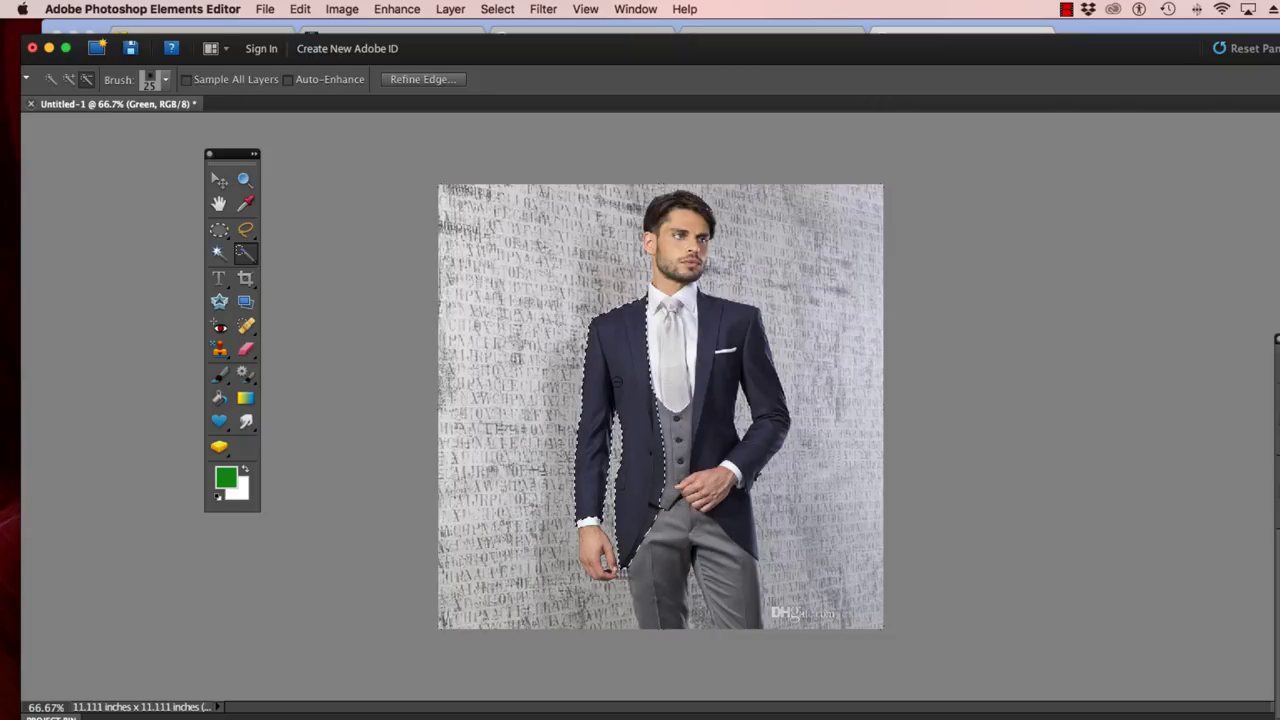
left_click(67, 81)
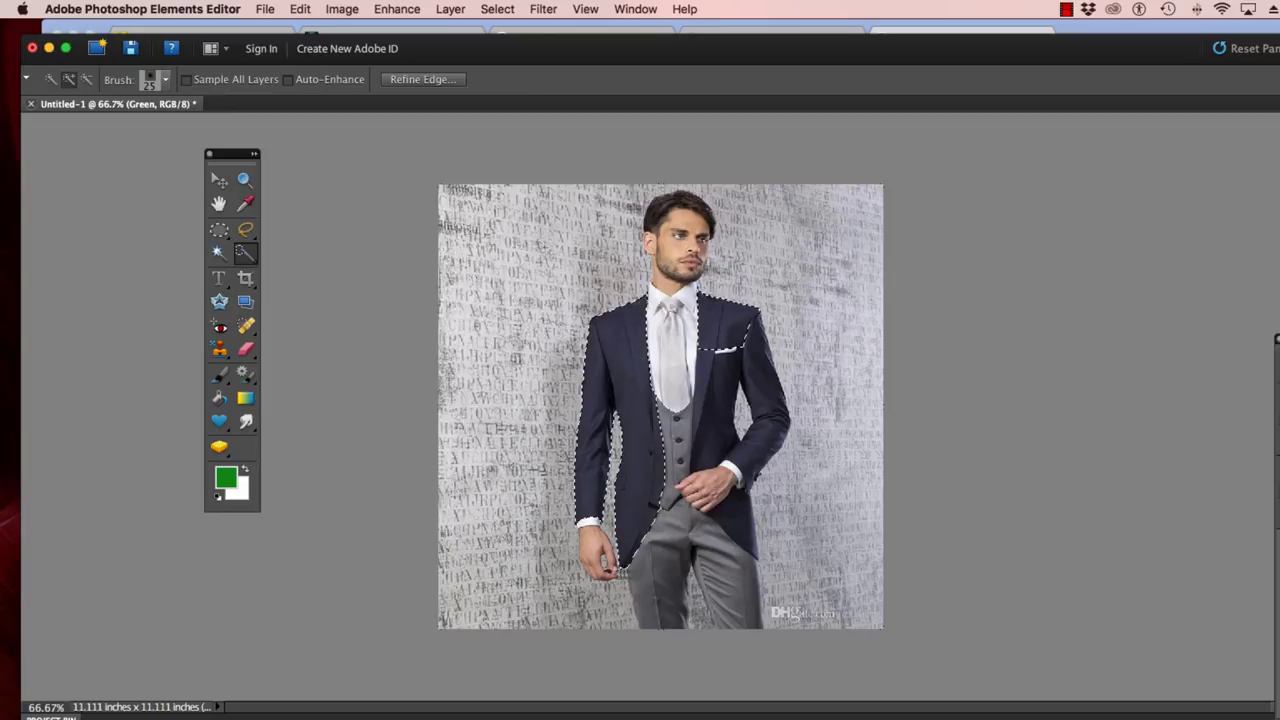
mouse_move(760, 370)
left_mouse_down()
mouse_move(772, 470)
mouse_move(760, 373)
left_mouse_up()
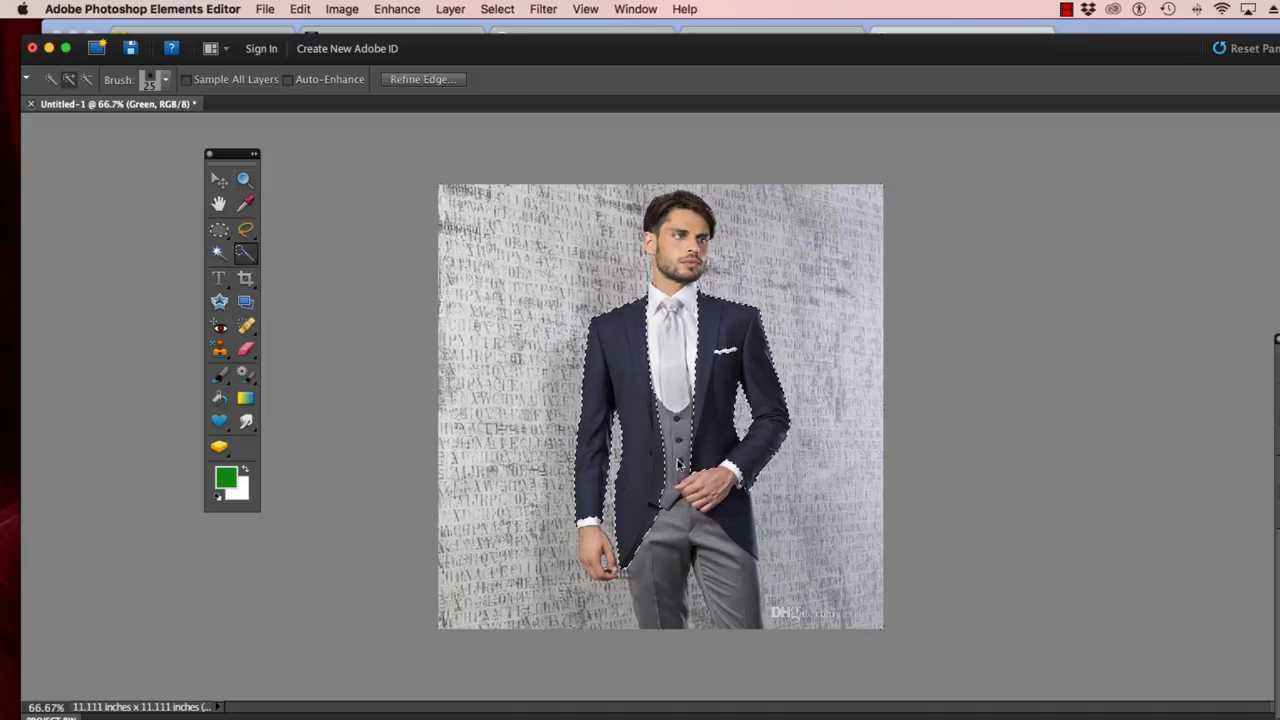
Zoom in on the jacket from 100% through 200% to 300%, panning to inspect the selection edges
key("z")
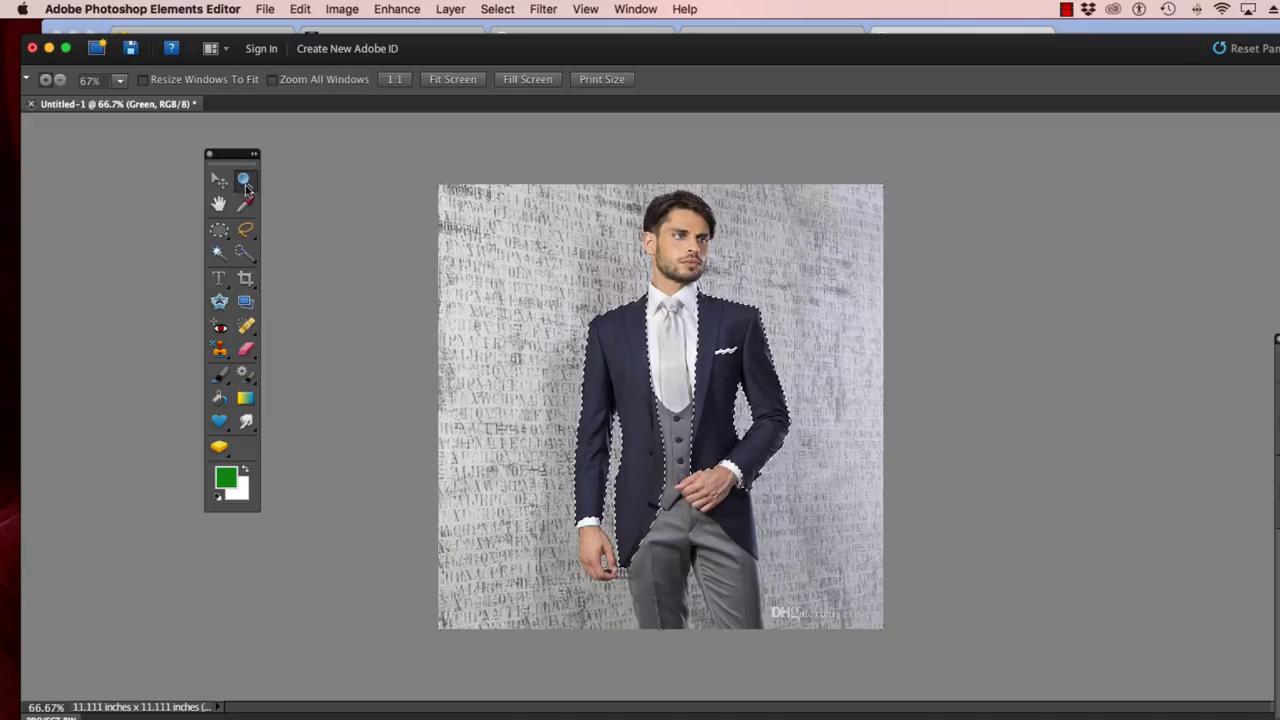
left_click(582, 381)
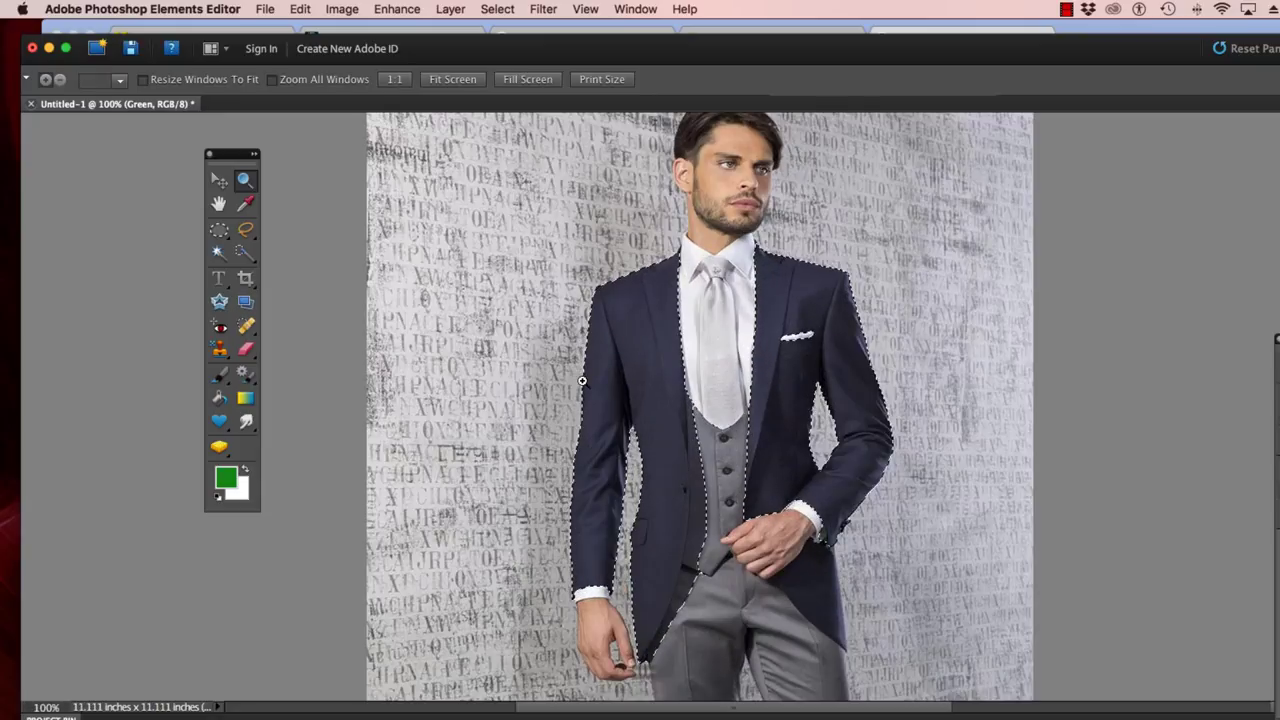
left_click(659, 453)
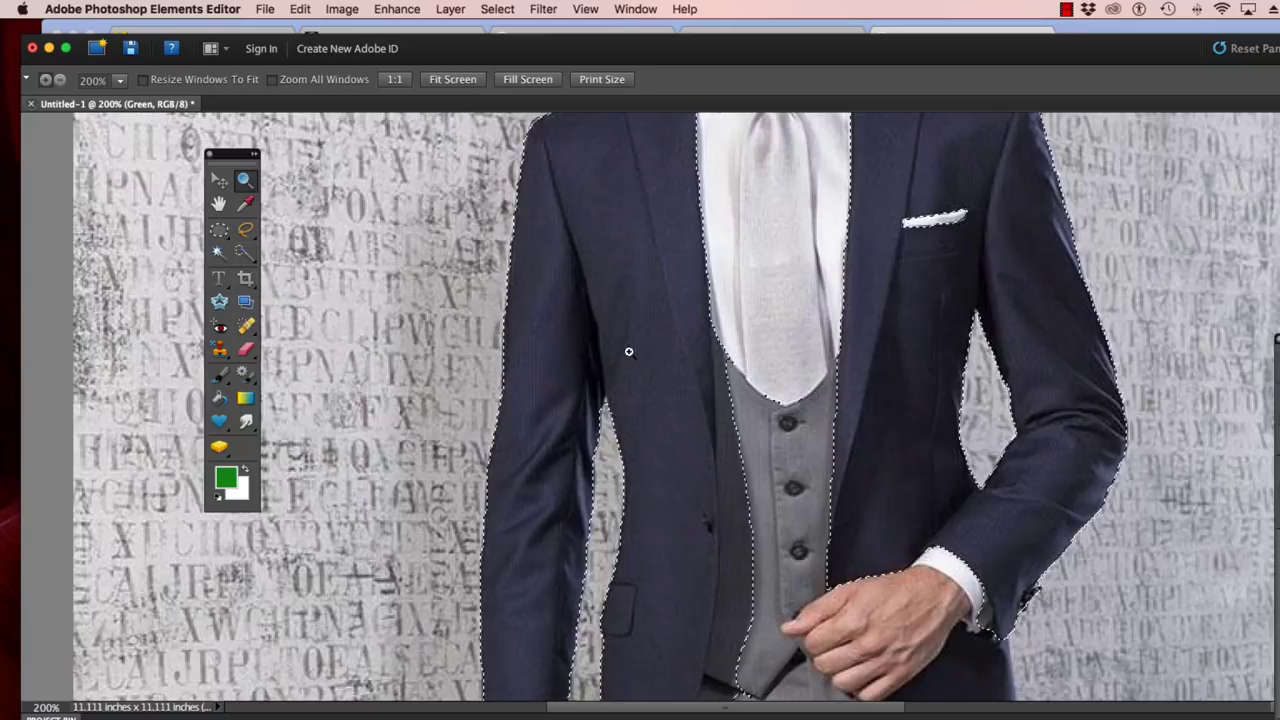
left_click(245, 253)
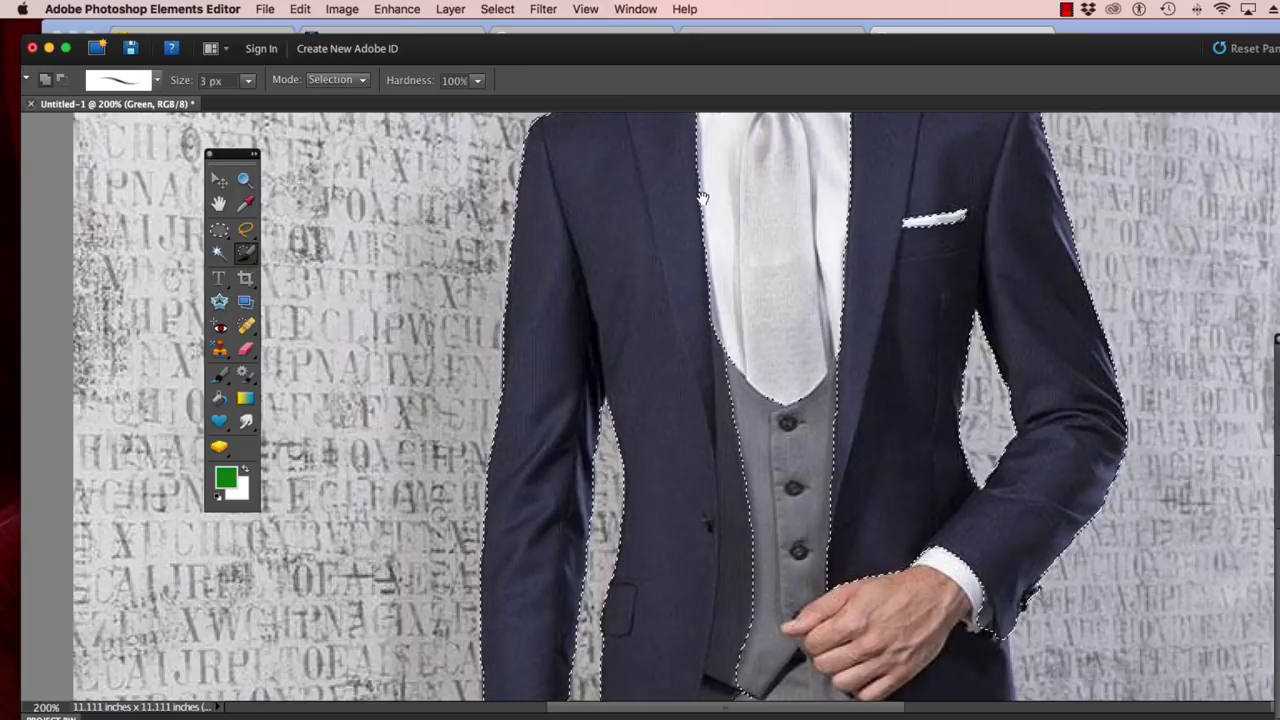
left_click_drag(645, 184, 516, 496)
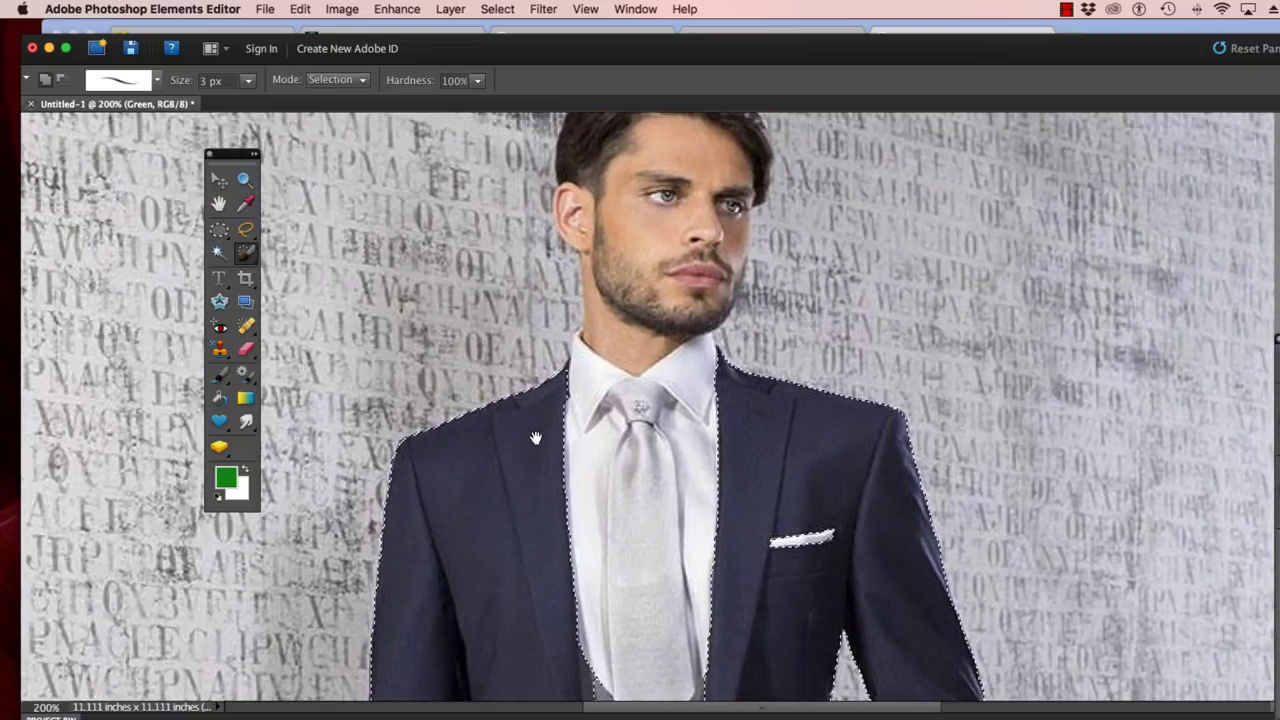
left_click_drag(531, 437, 513, 491)
left_click(244, 180)
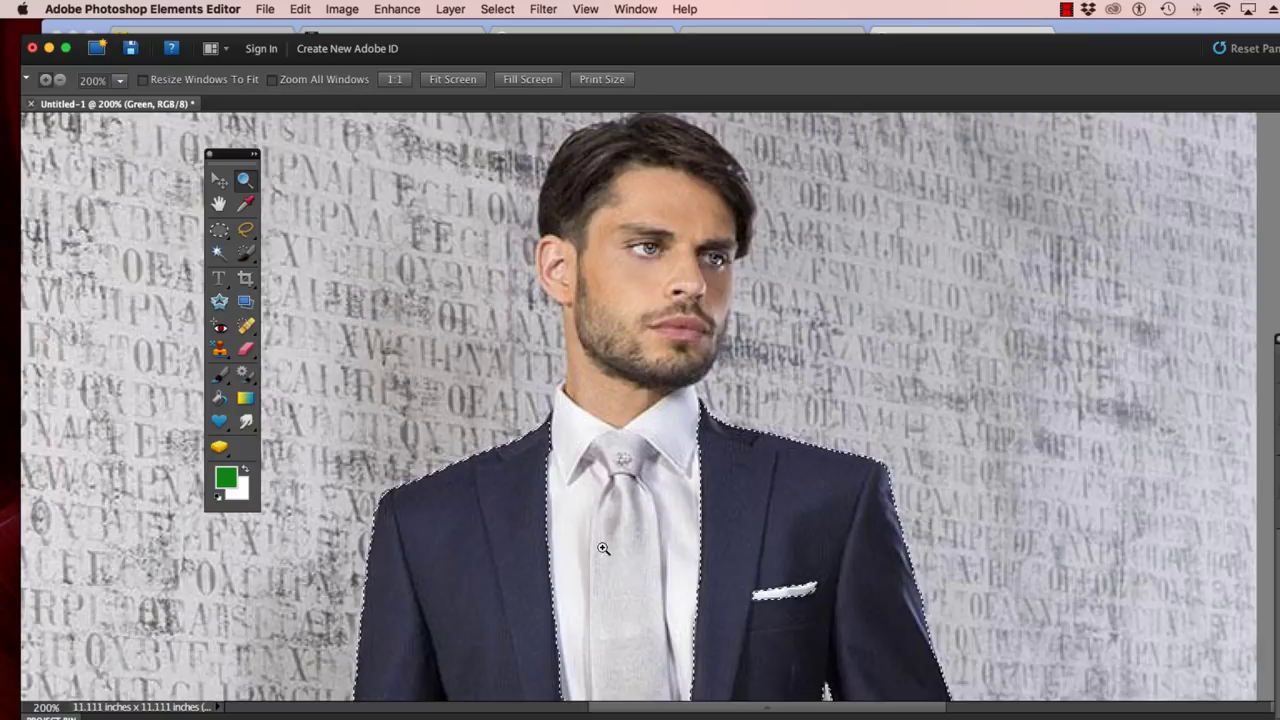
left_click(548, 490)
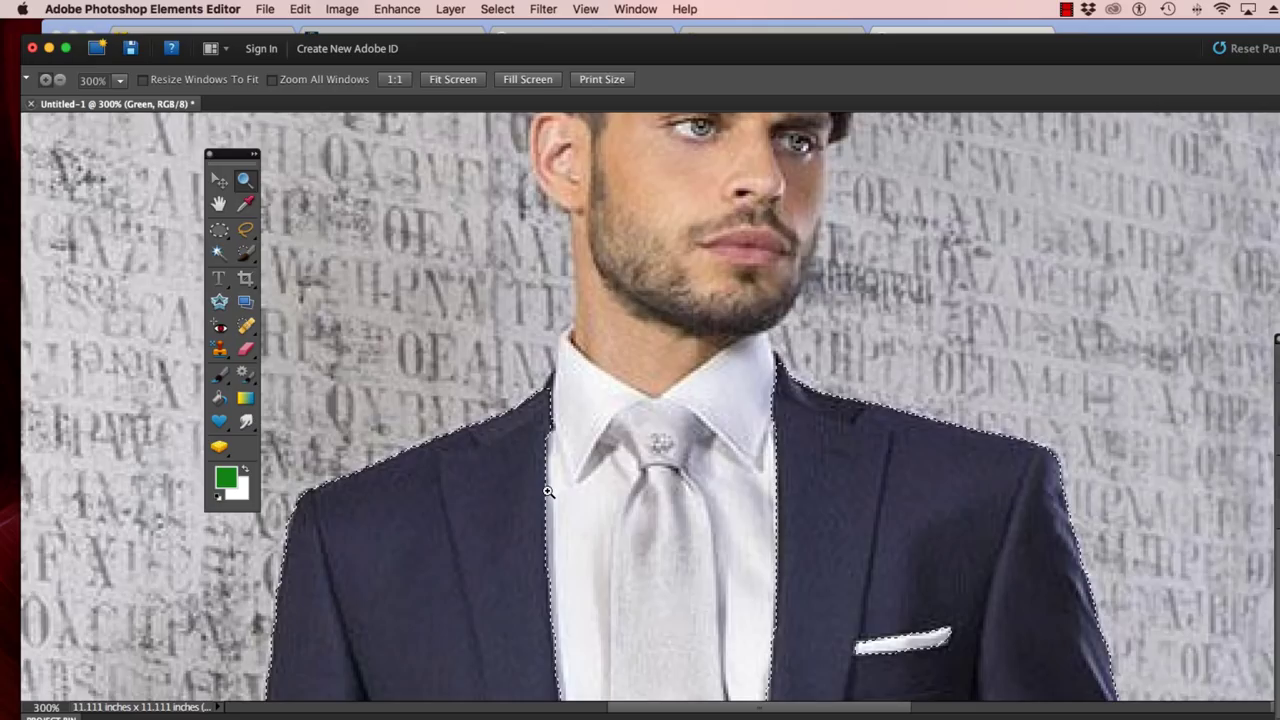
left_click(246, 253)
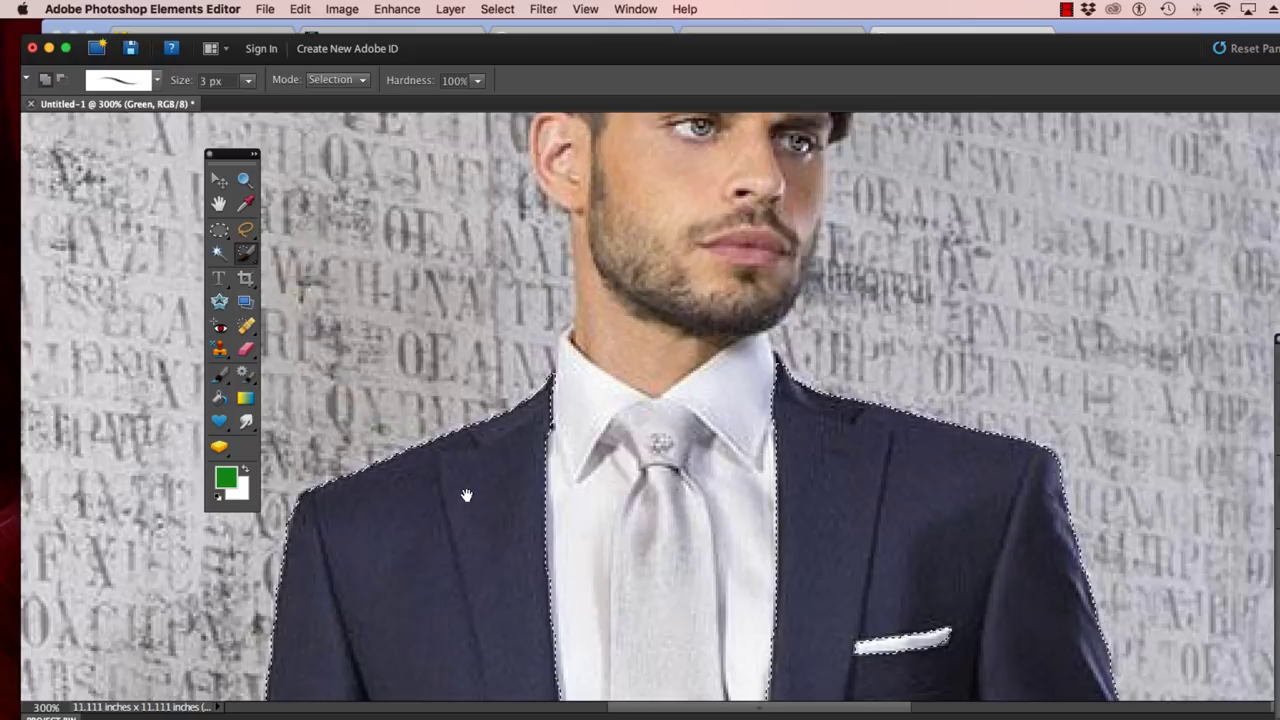
left_click_drag(463, 491, 385, 453)
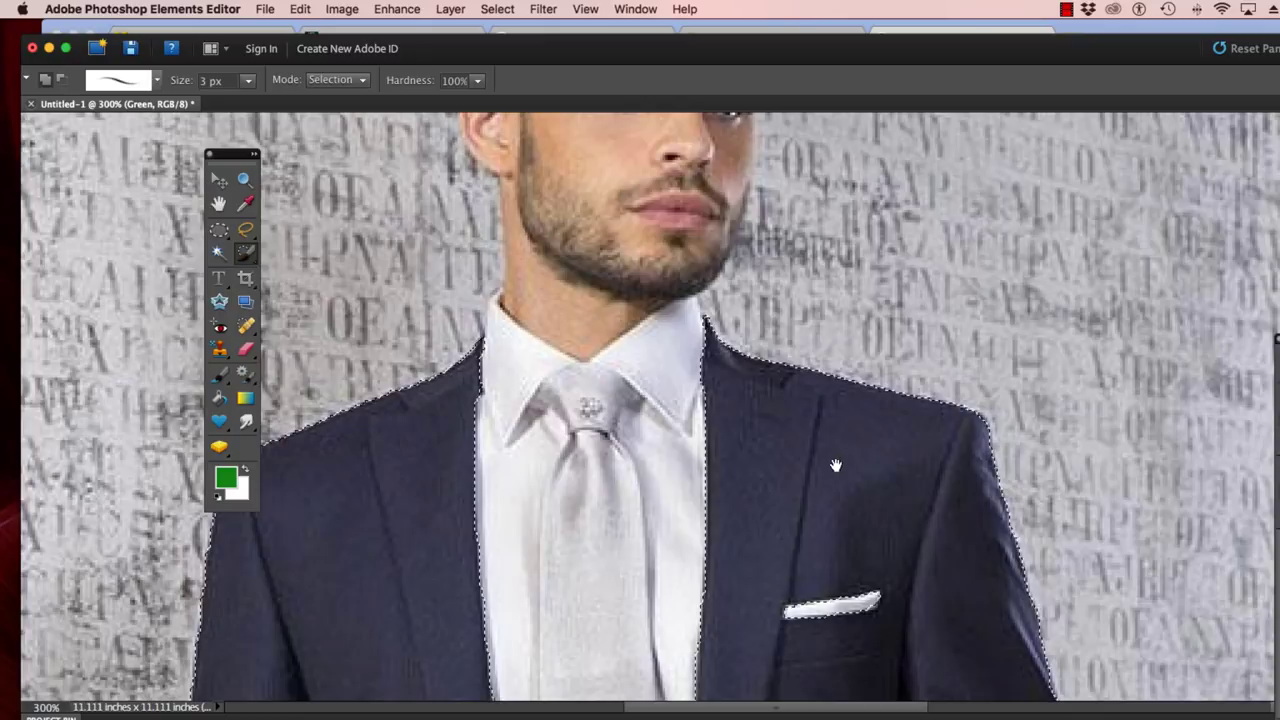
left_click_drag(834, 460, 746, 322)
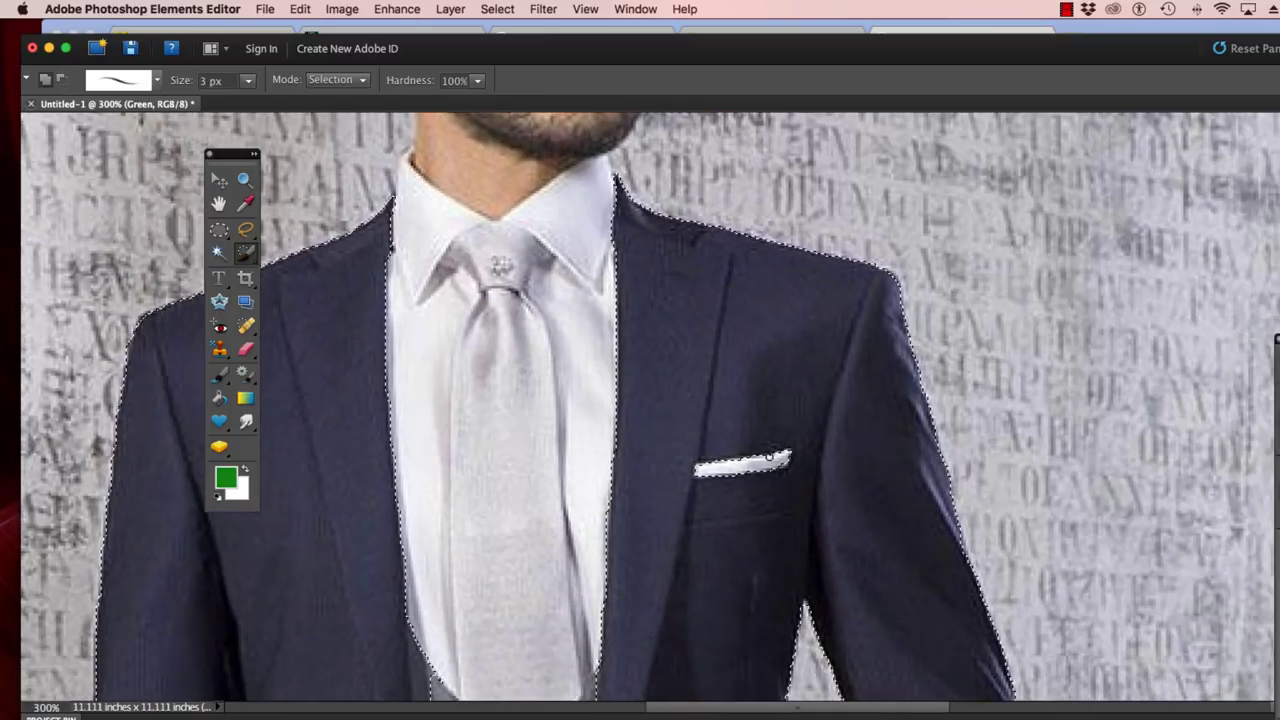
left_click_drag(710, 468, 733, 461)
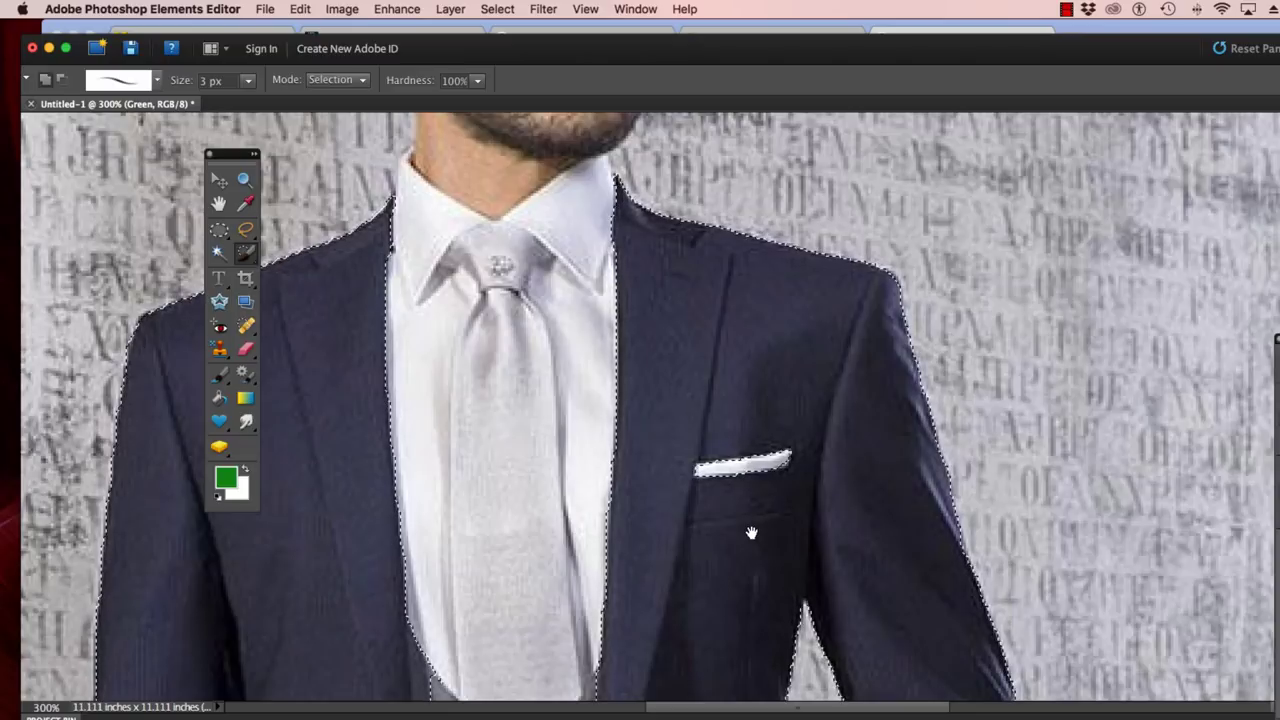
left_click_drag(734, 537, 614, 409)
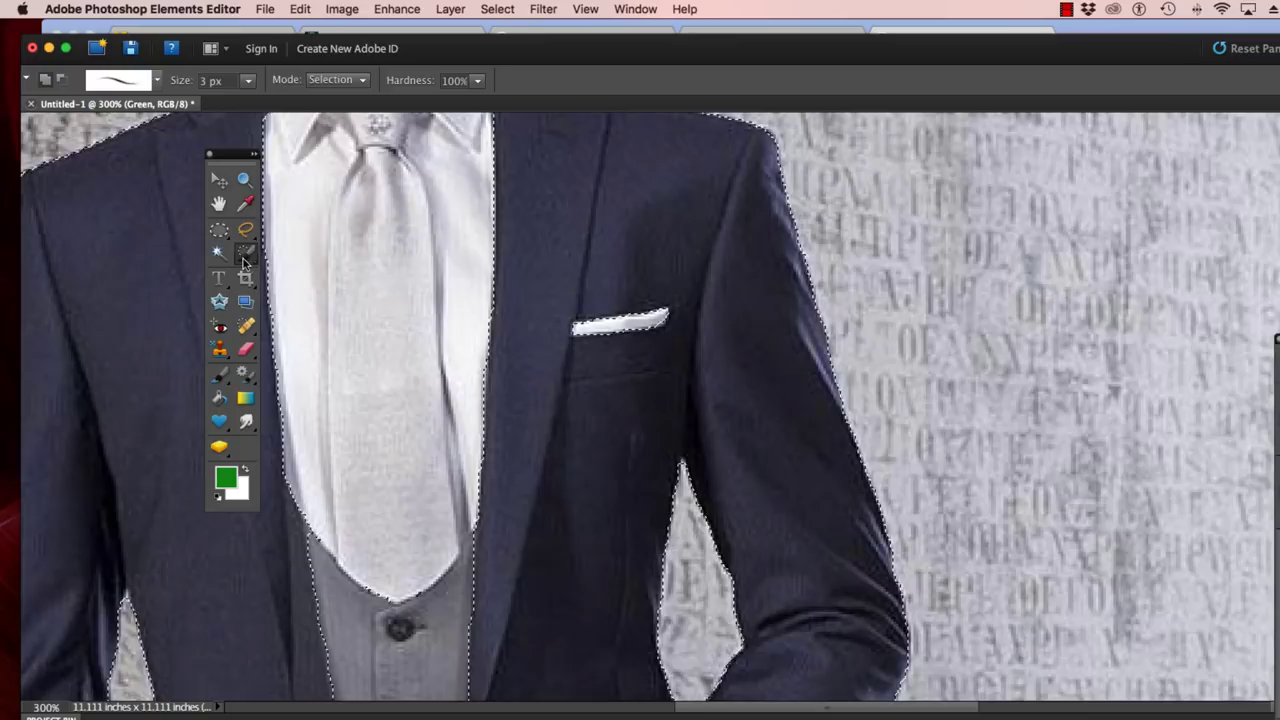
left_click_drag(808, 543, 791, 445)
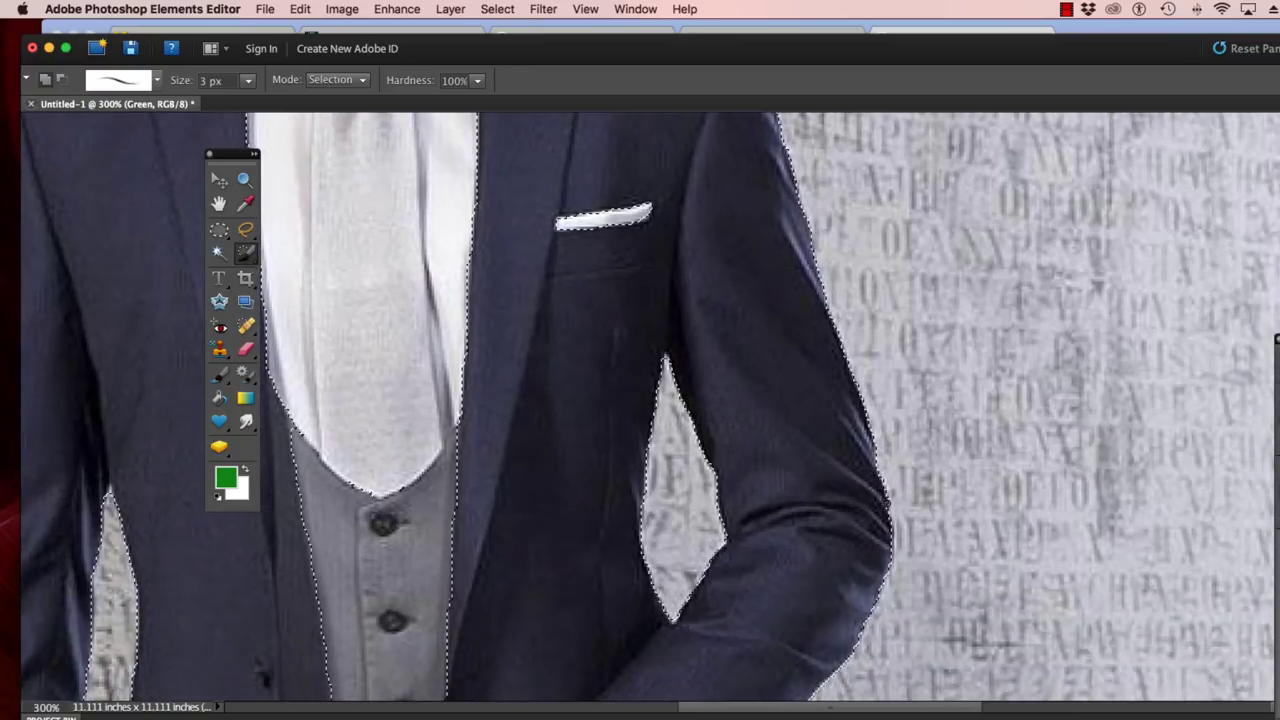
left_click_drag(846, 600, 866, 503)
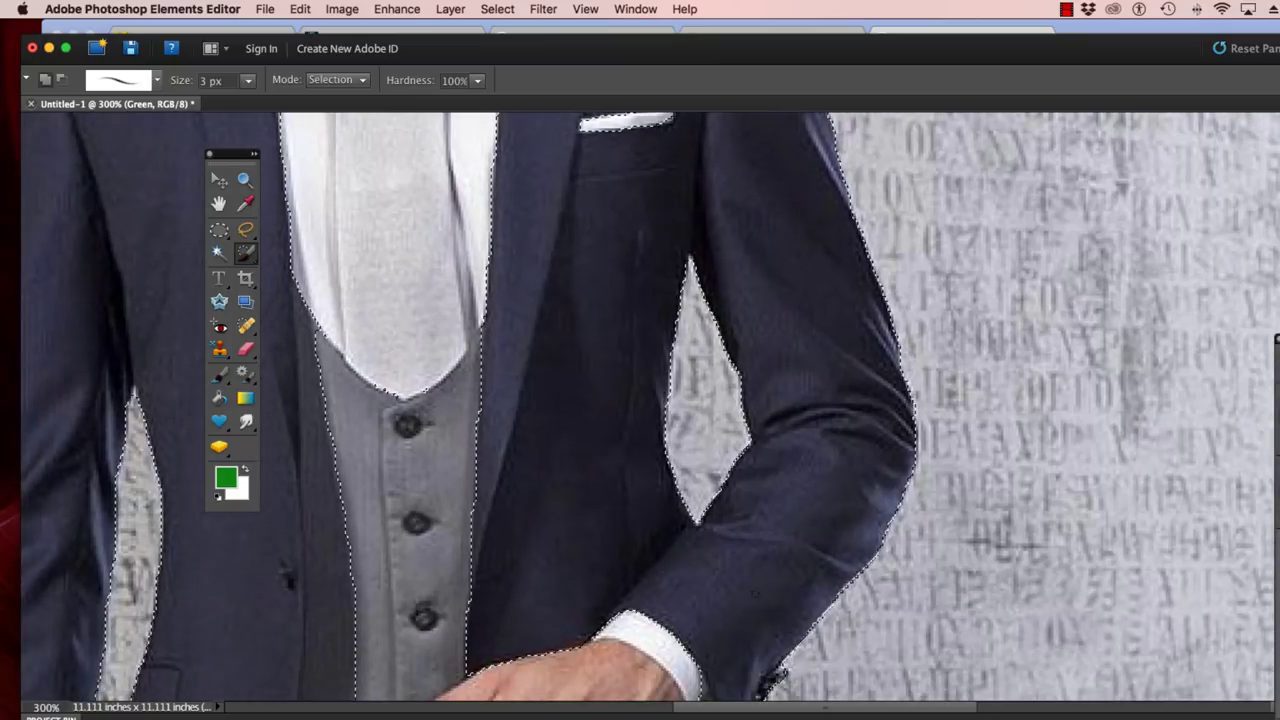
left_click_drag(771, 571, 809, 449)
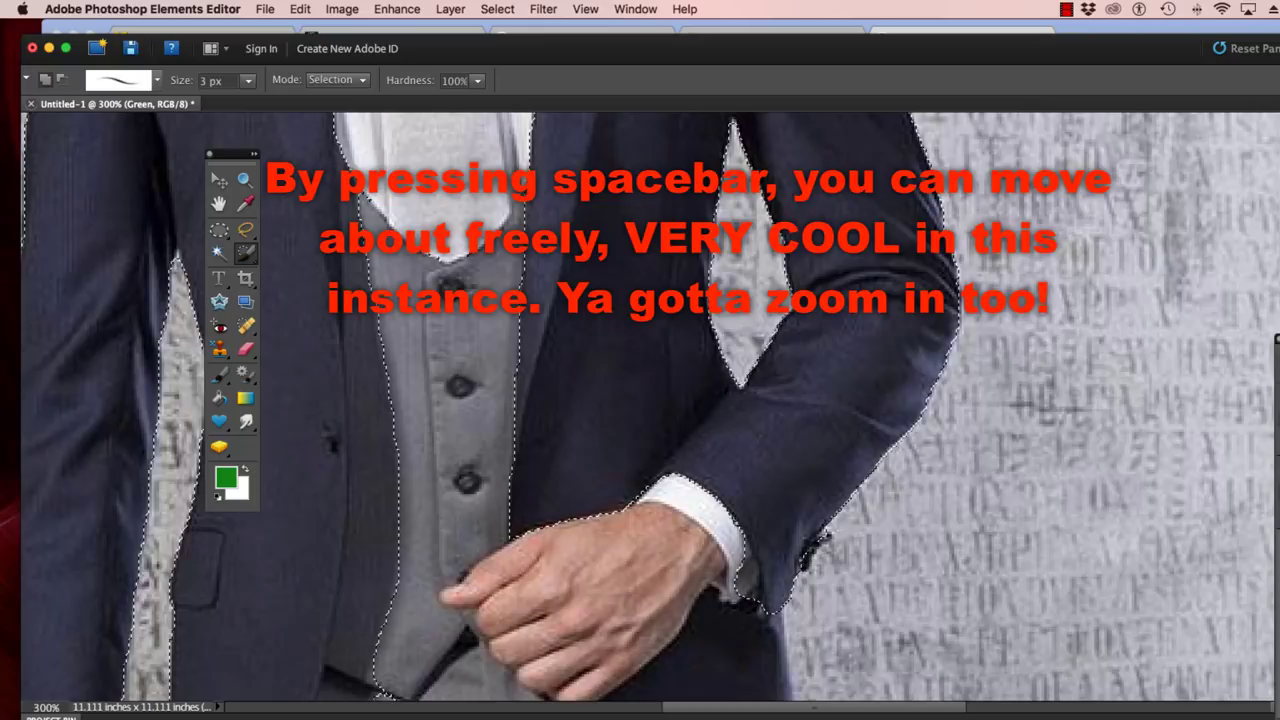
left_click_drag(696, 486, 808, 316)
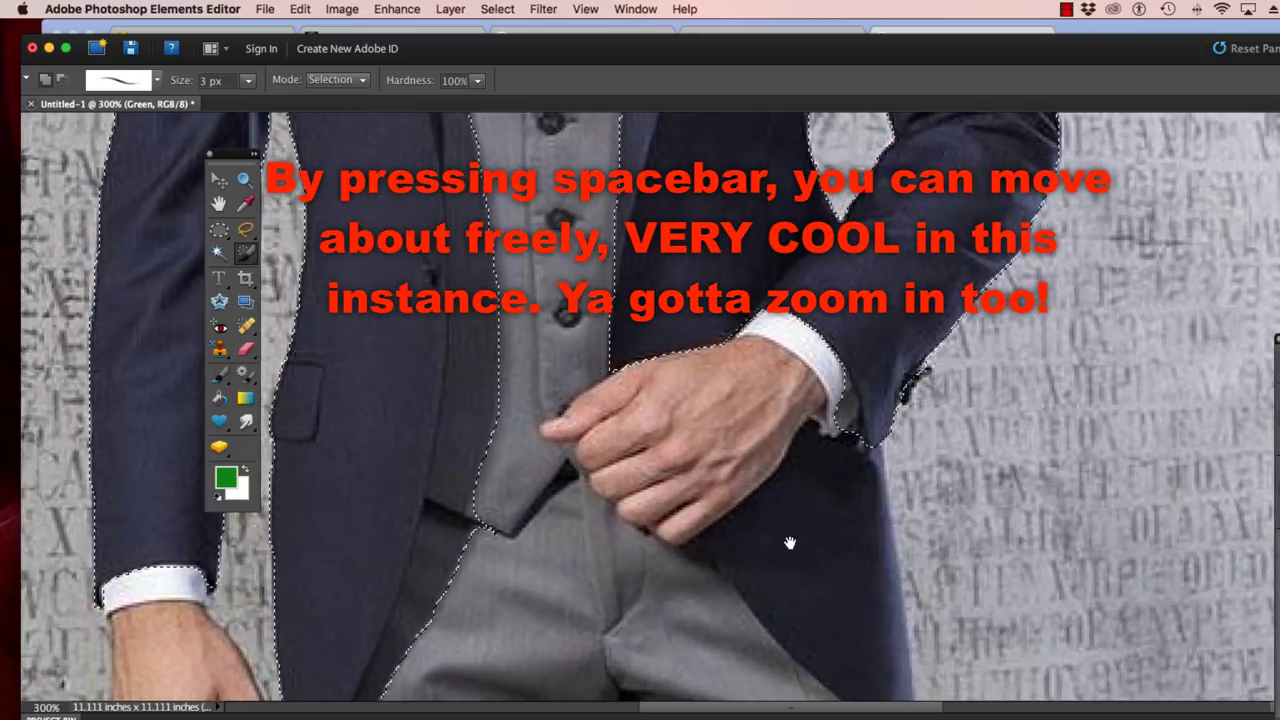
left_click_drag(789, 540, 671, 363)
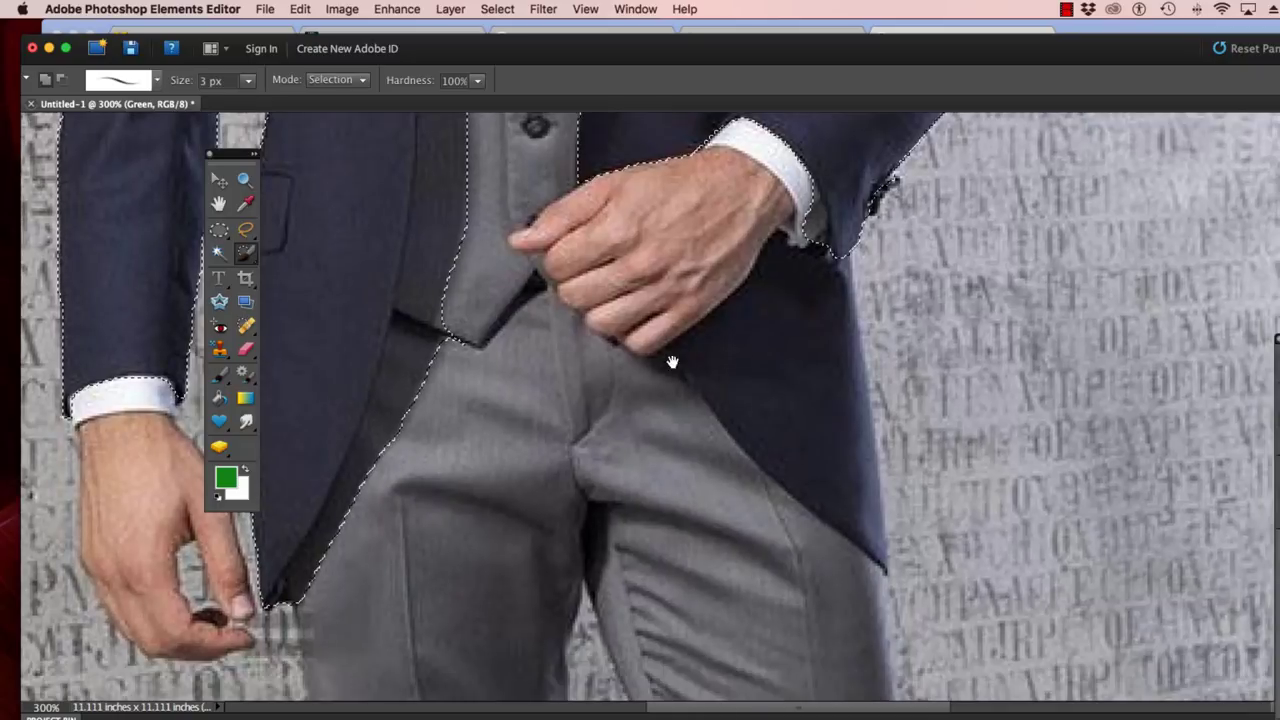
left_click(245, 252)
left_click(308, 257)
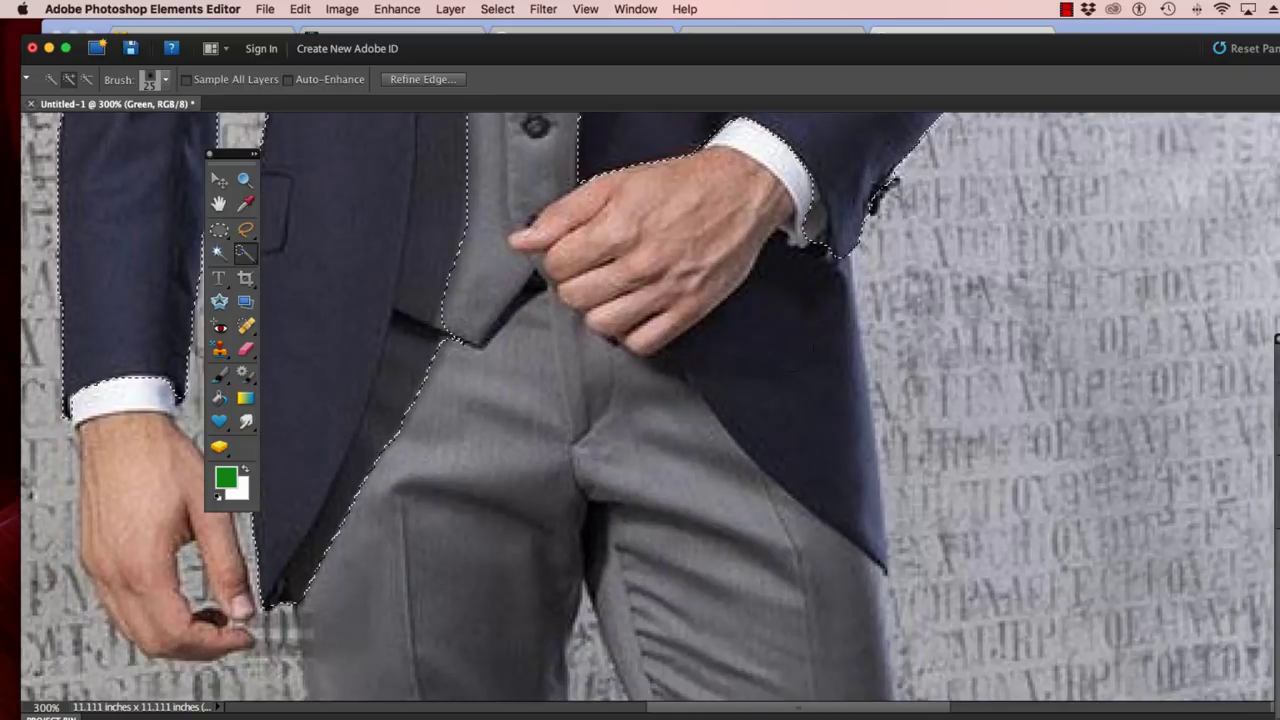
left_click(245, 252)
left_click(290, 275)
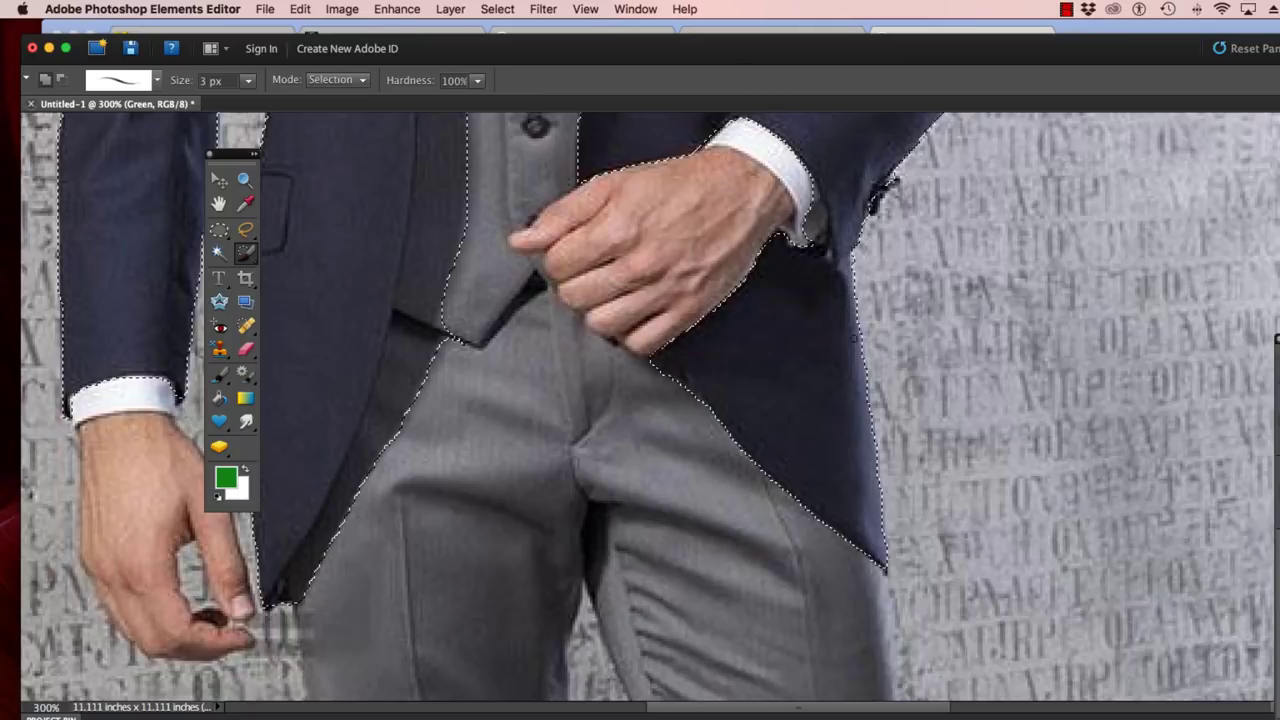
left_click_drag(590, 390, 796, 446)
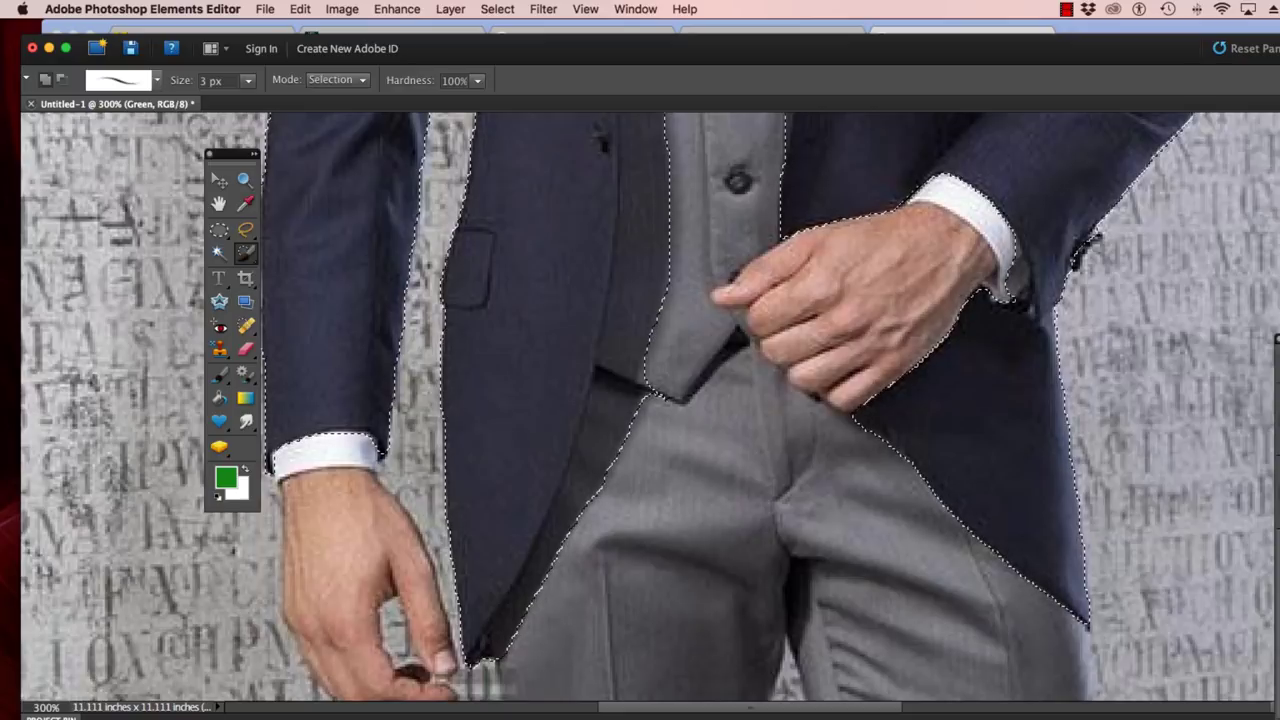
left_click_drag(580, 423, 620, 617)
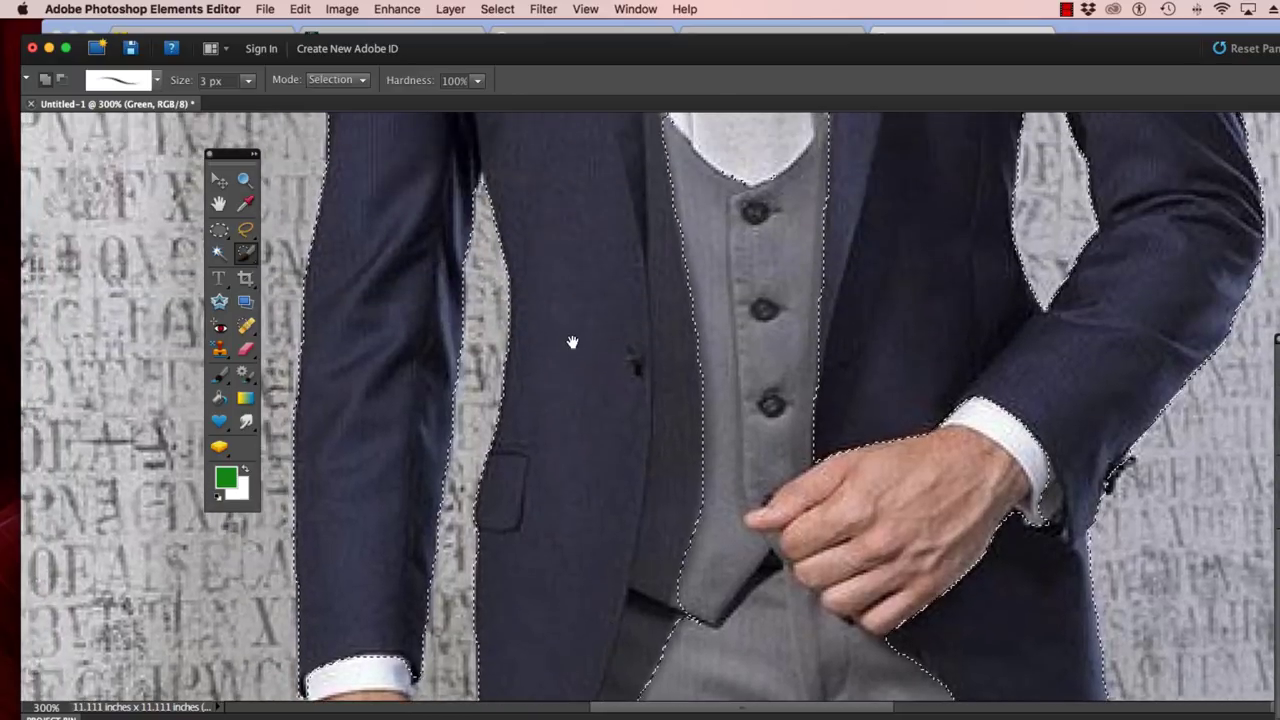
left_click_drag(571, 343, 677, 574)
left_click_drag(682, 303, 731, 460)
left_click_drag(686, 203, 799, 491)
left_click_drag(800, 443, 837, 180)
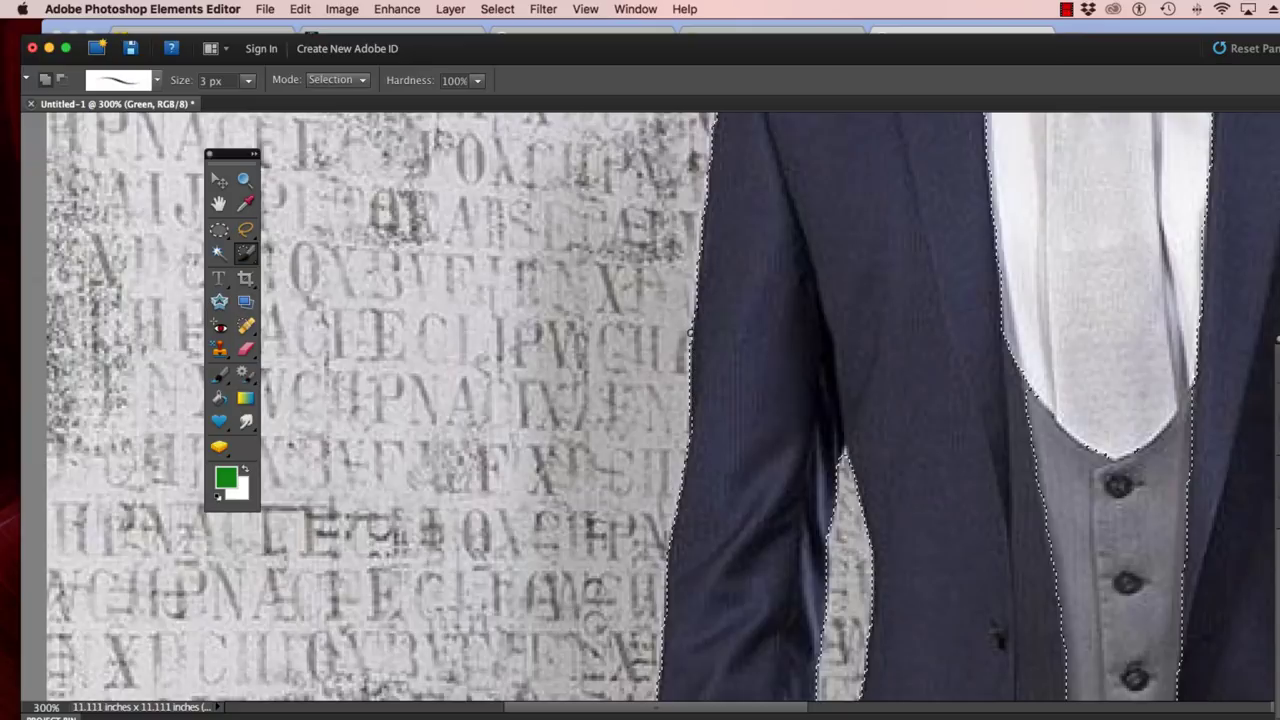
left_click_drag(769, 360, 763, 177)
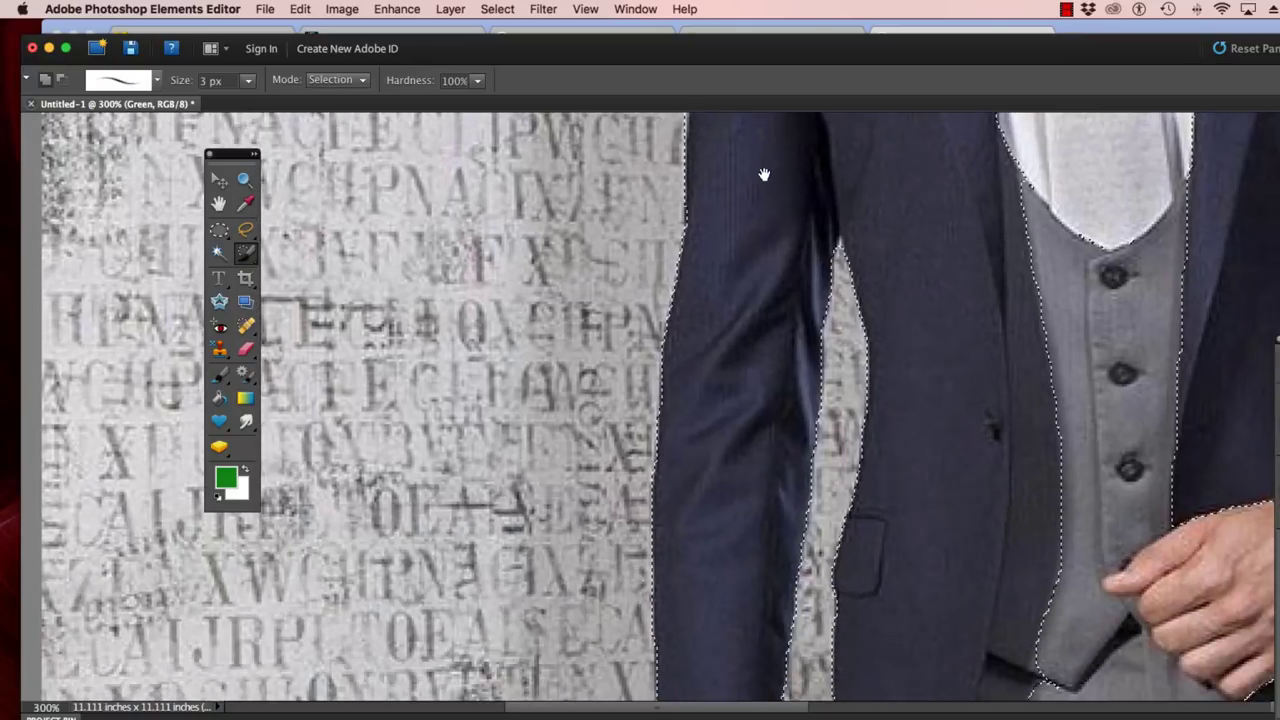
left_click_drag(770, 391, 751, 223)
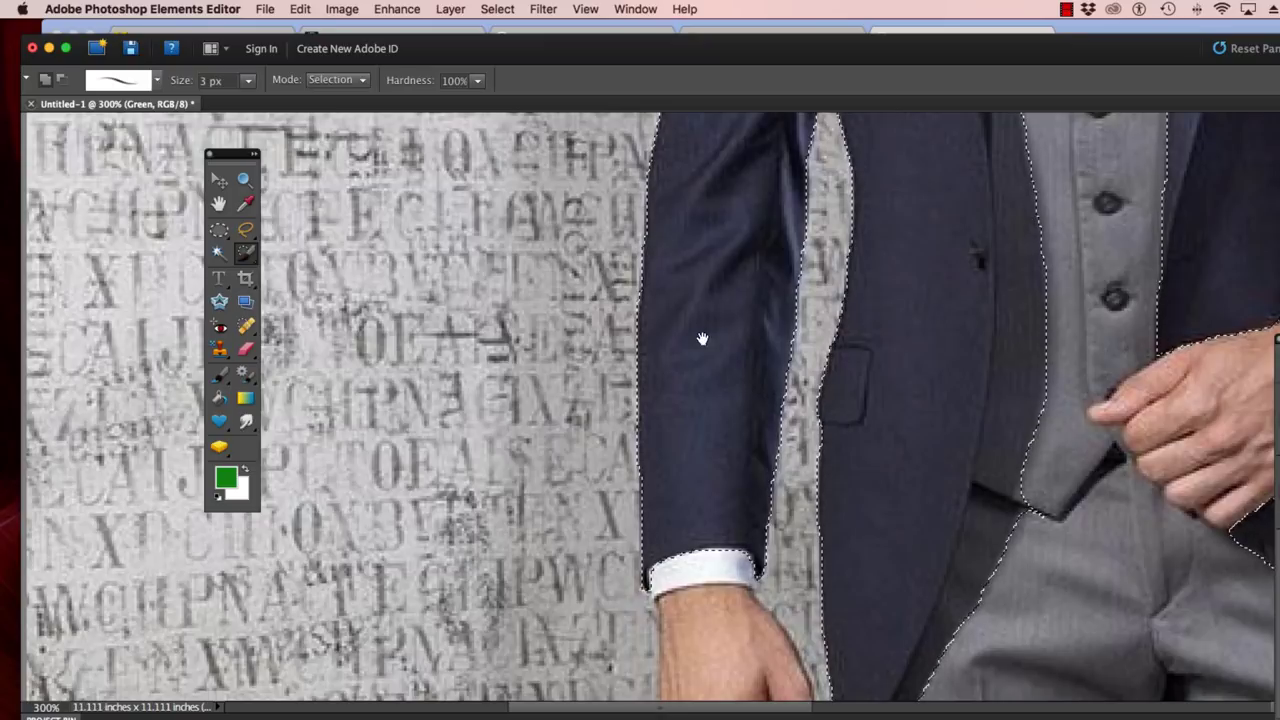
left_click_drag(700, 343, 560, 493)
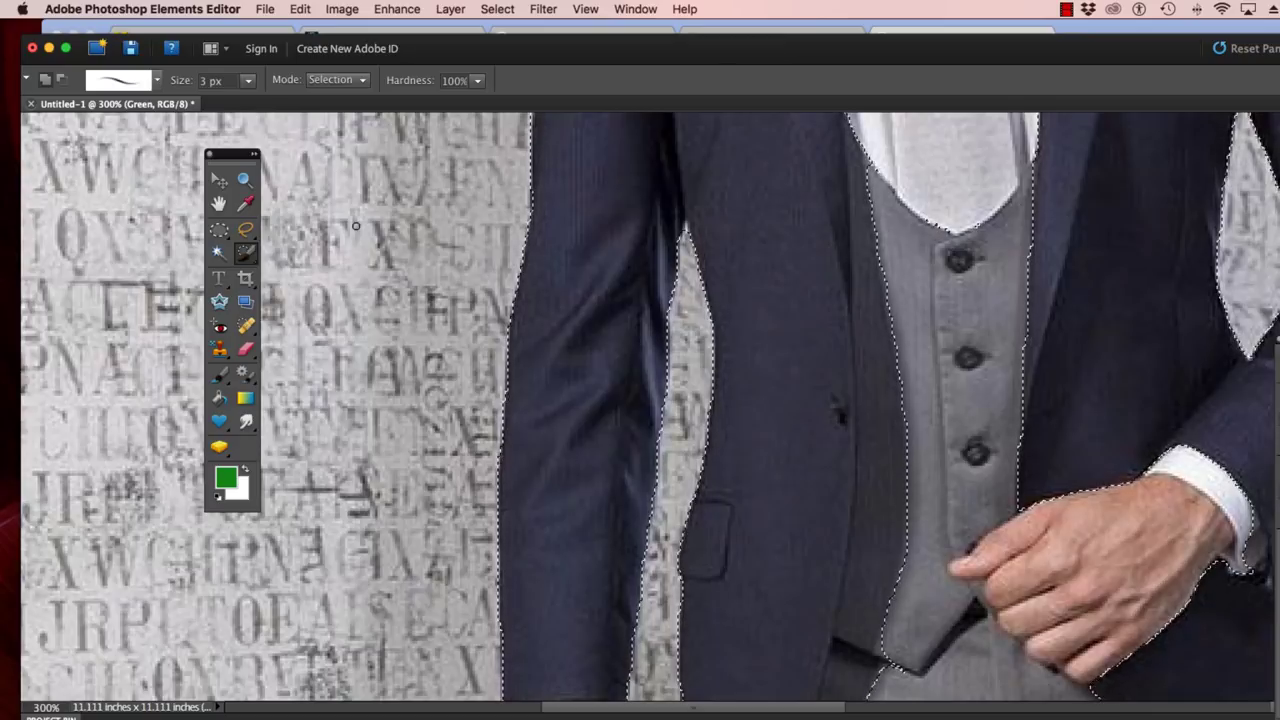
Return the photo to 100%, check the Green and Original layers, and open Enhance > Adjust Color
left_click(245, 181)
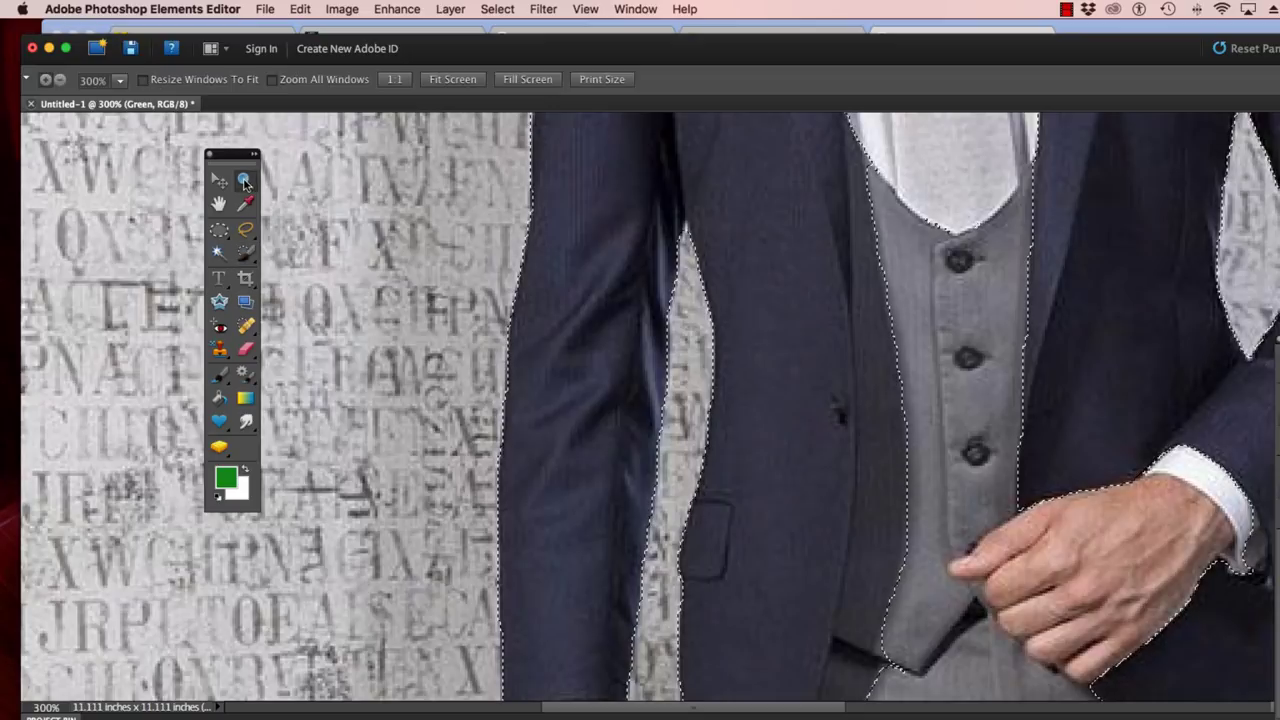
double_click(245, 181)
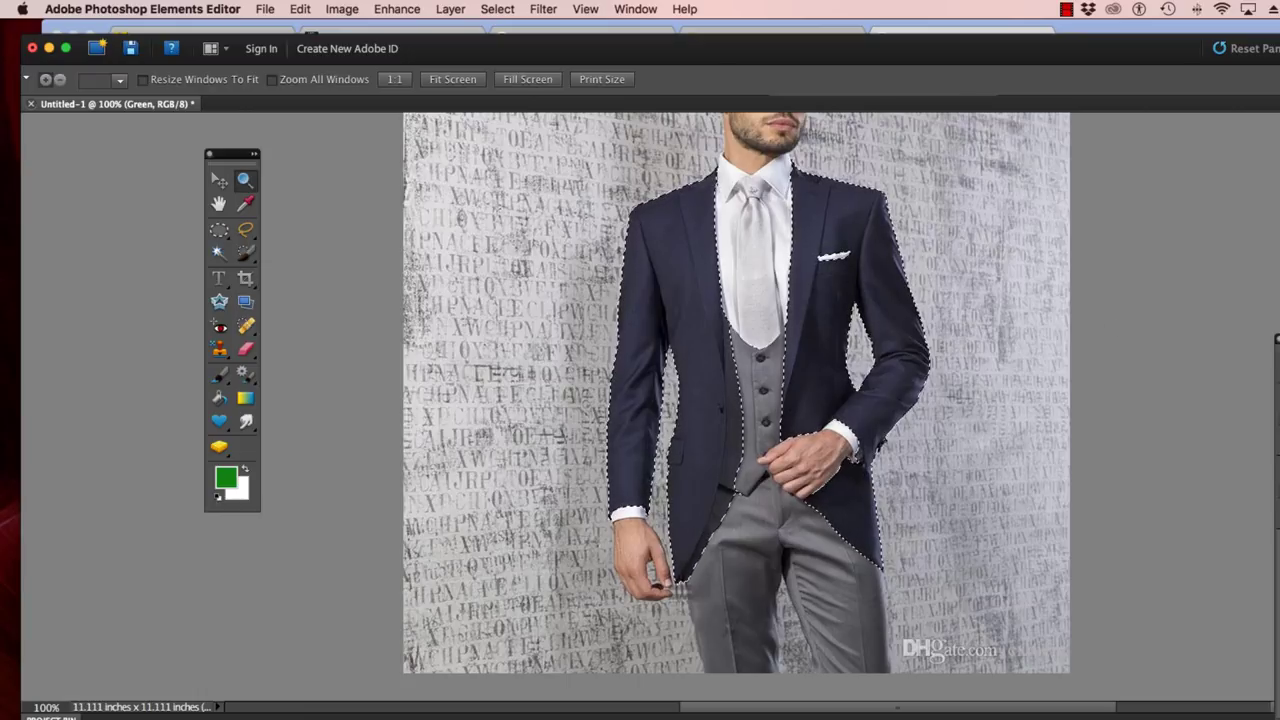
left_click(1276, 341)
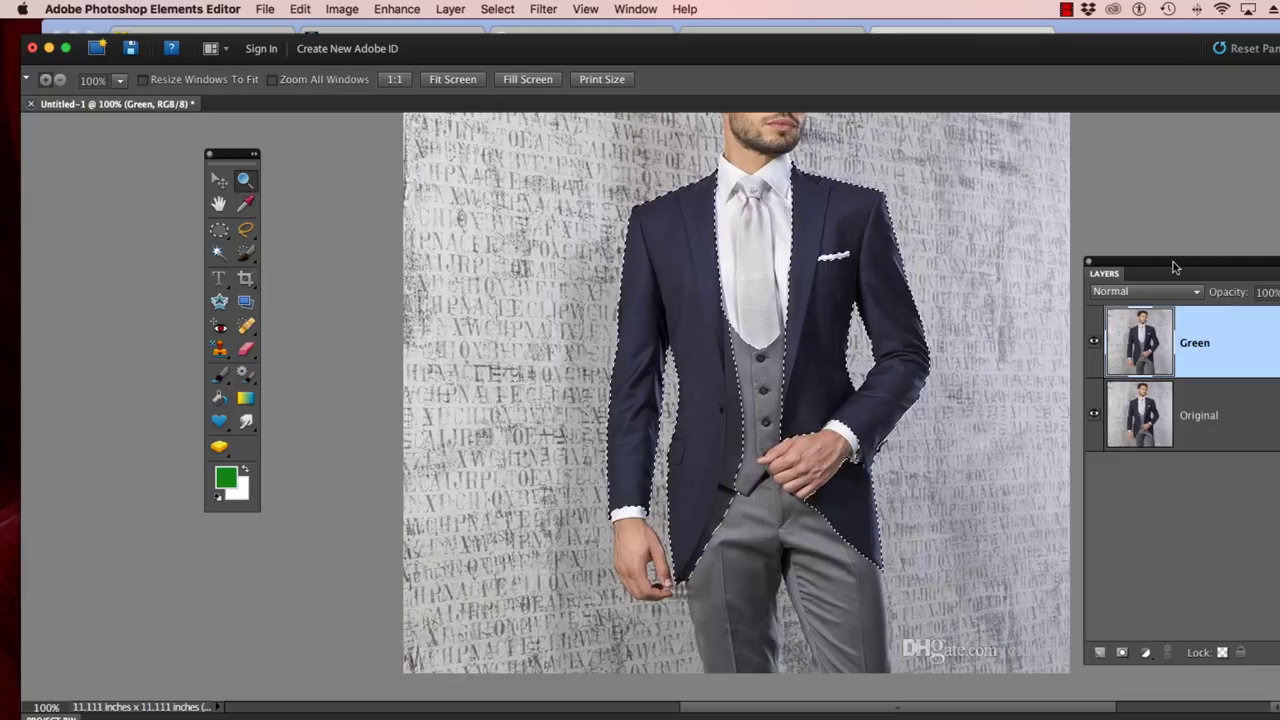
left_click(1251, 263)
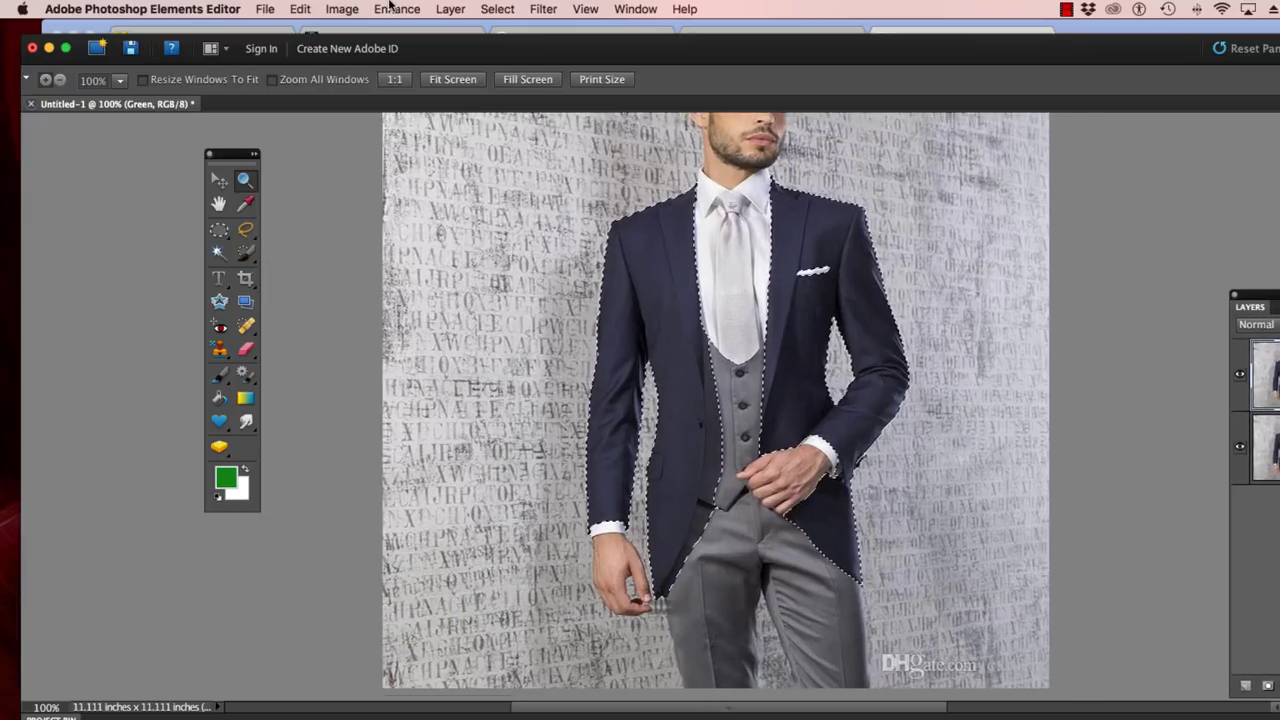
left_click(390, 8)
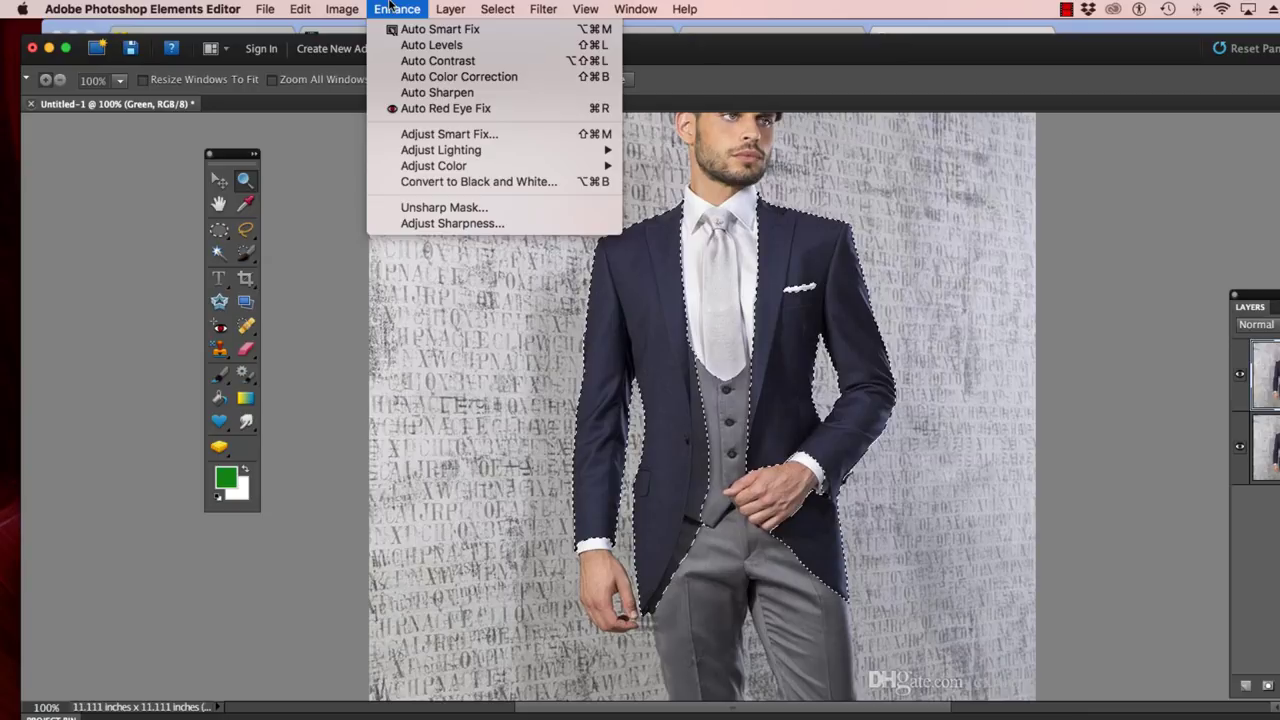
mouse_move(463, 168)
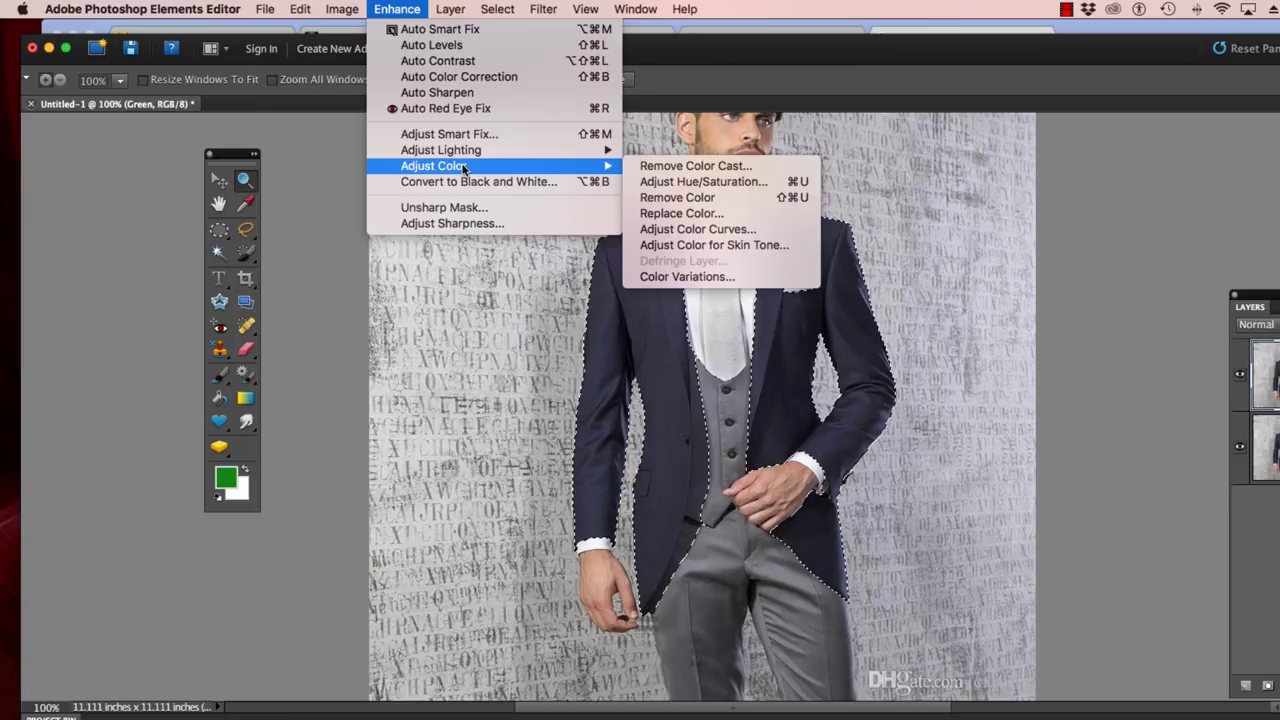
In Replace Color, sample the jacket's navy and add more jacket samples at fuzziness 139
left_click(697, 214)
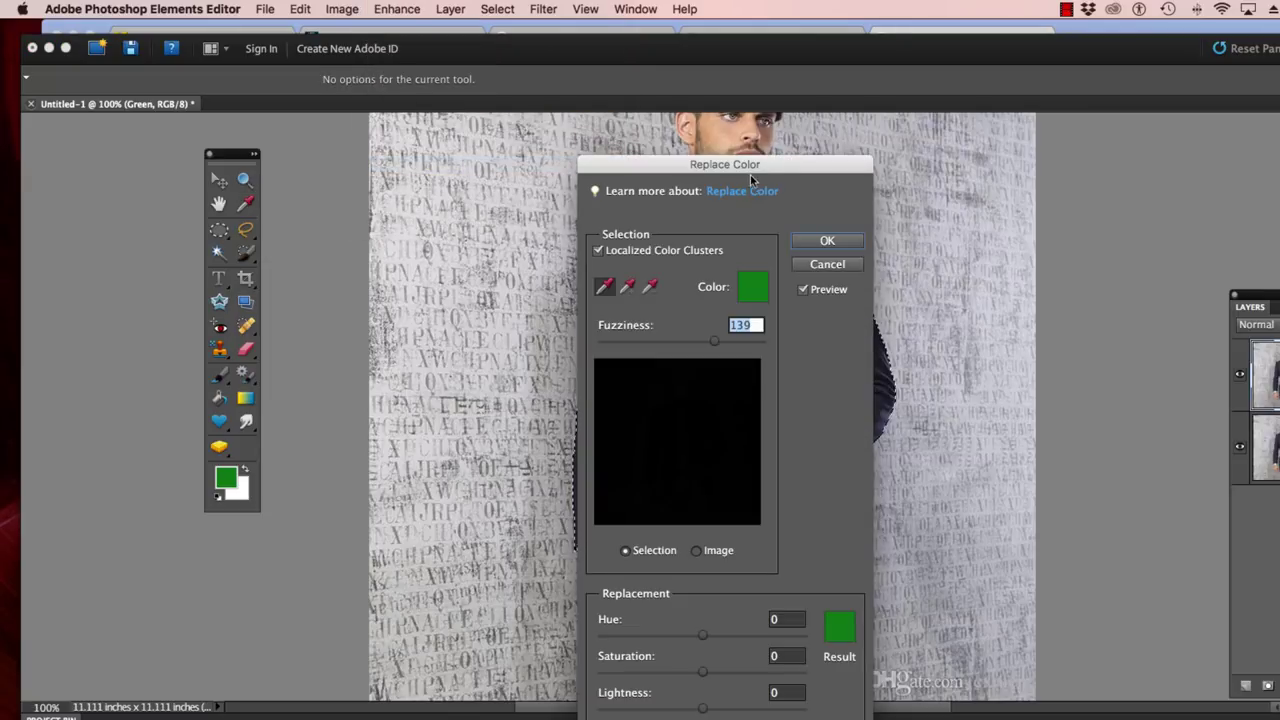
left_click_drag(772, 168, 467, 127)
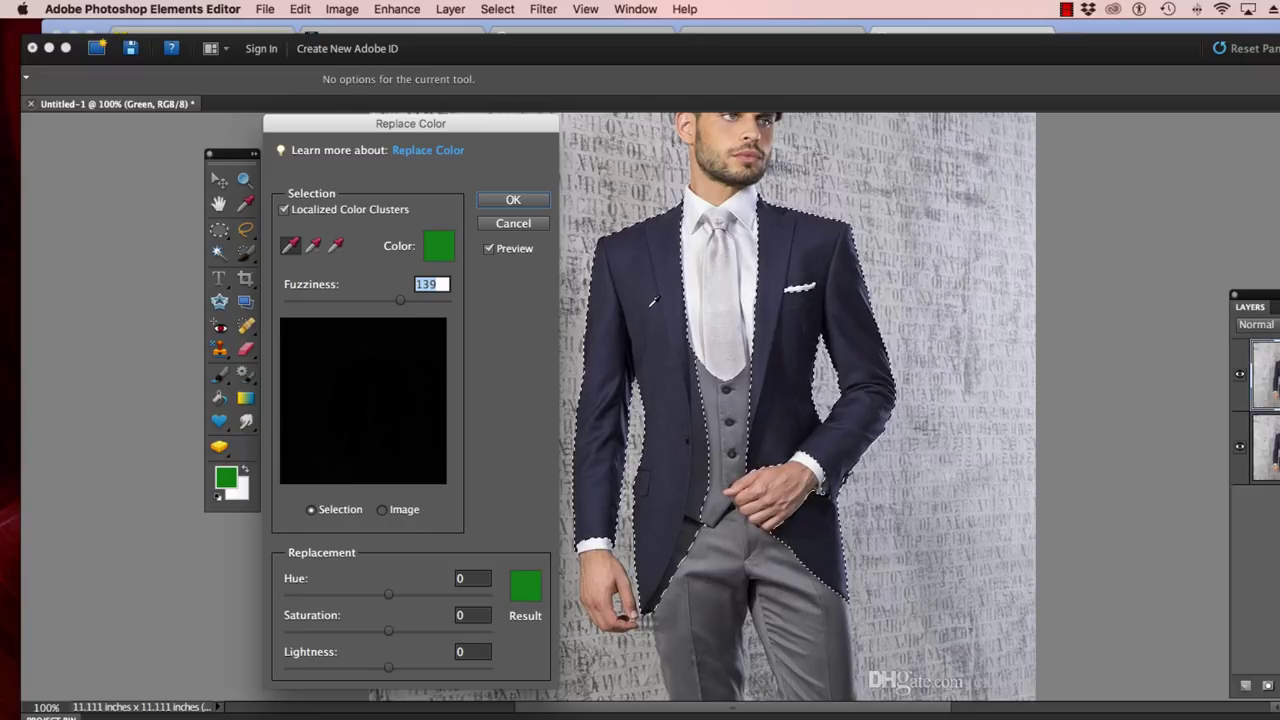
left_click(291, 246)
left_click(292, 246)
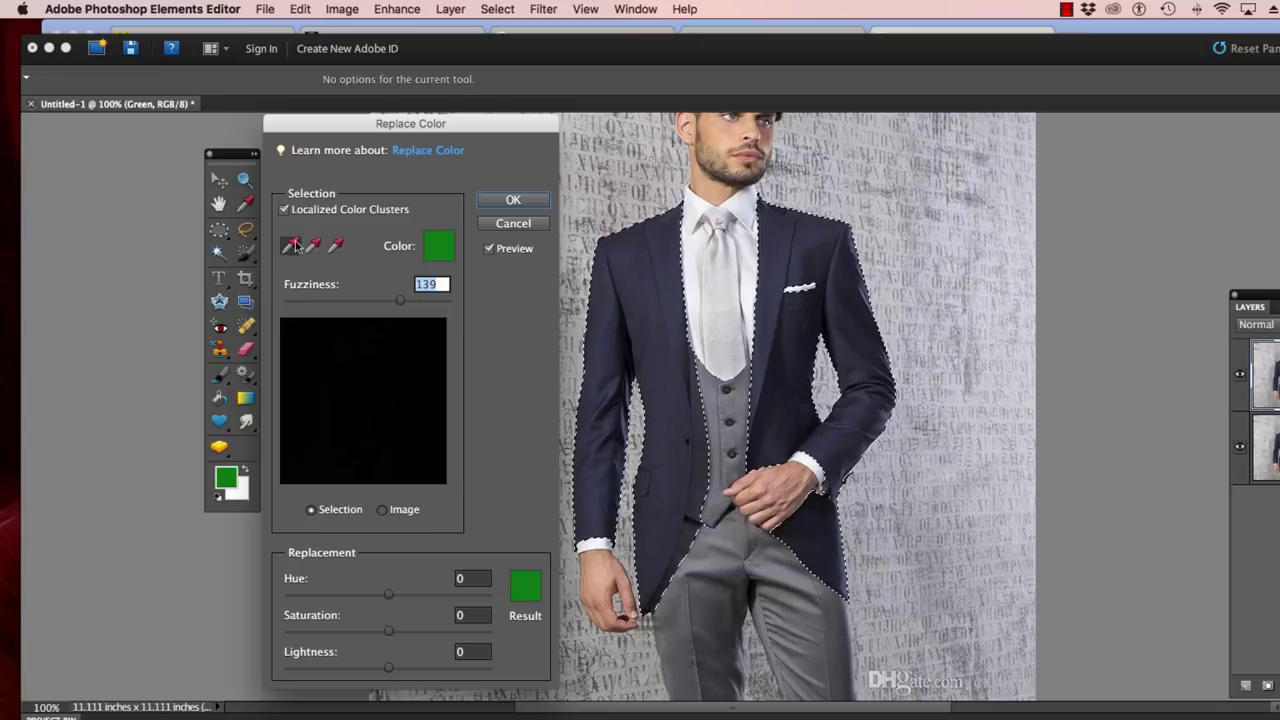
left_click_drag(237, 158, 30, 190)
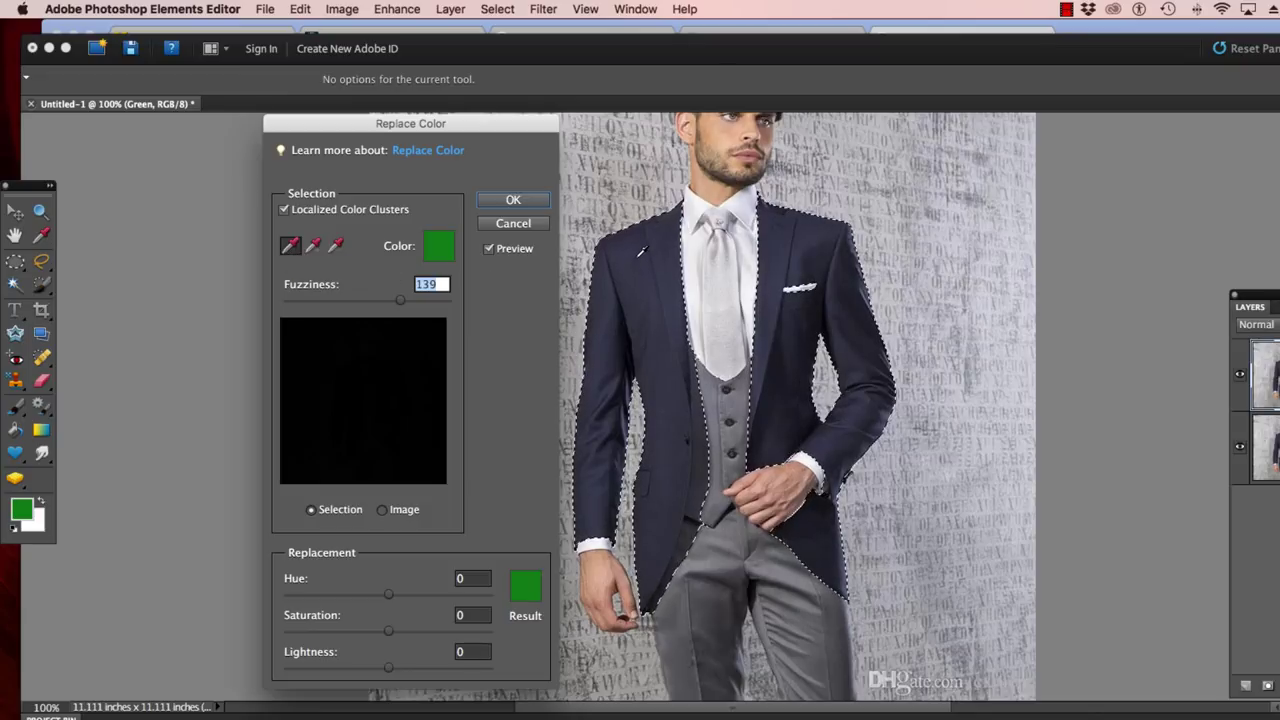
left_click(639, 255)
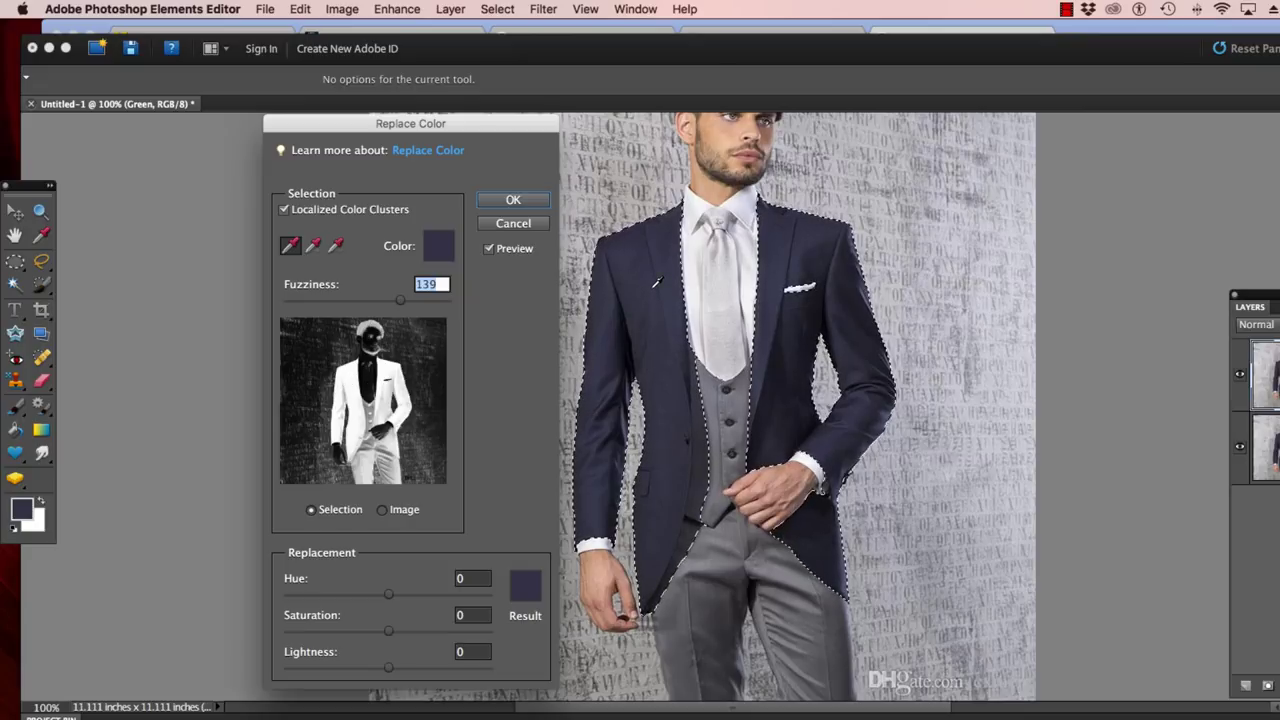
left_click(312, 247)
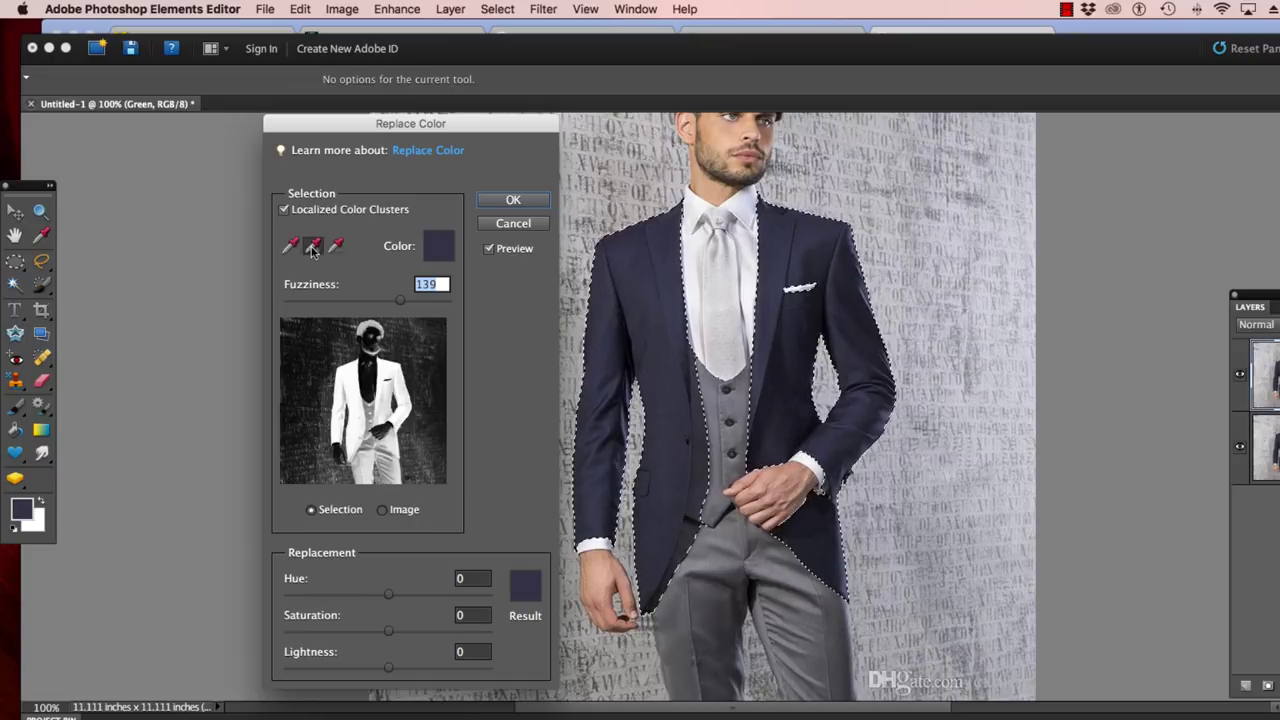
left_click(630, 343)
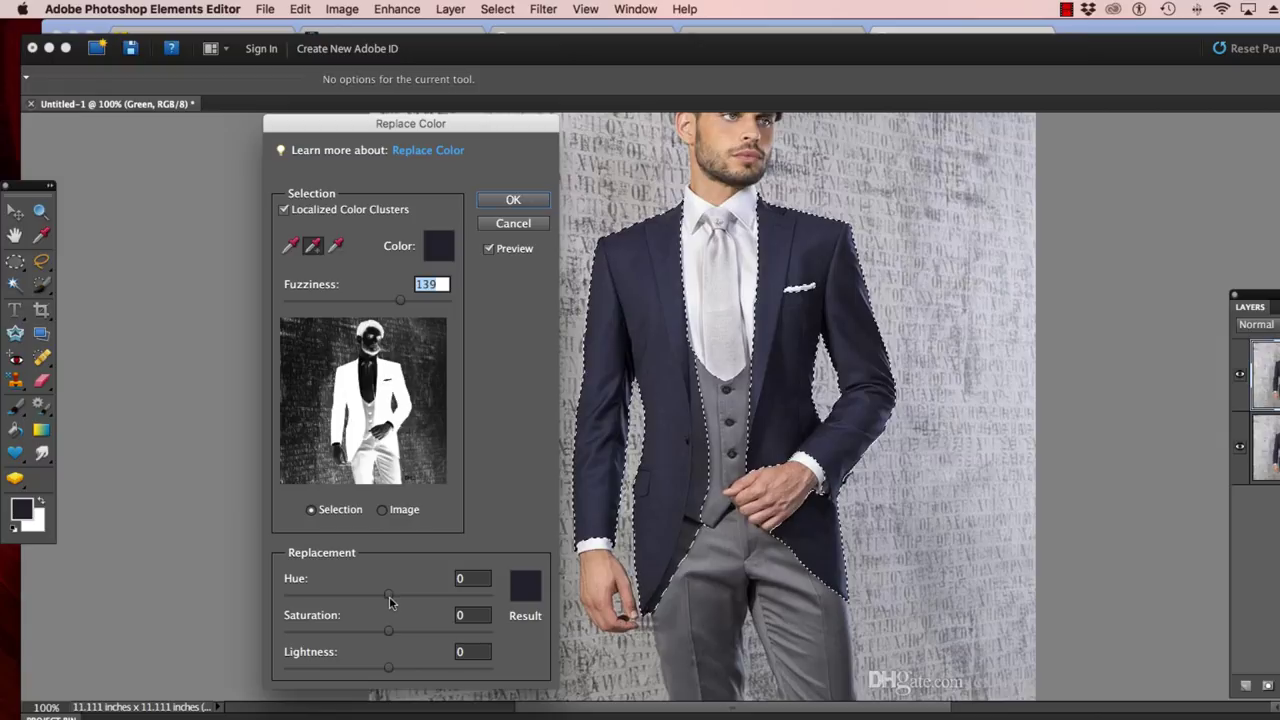
Set the Replace Color hue to -82 and saturation to +2 for a dark green jacket
left_click_drag(389, 596, 341, 598)
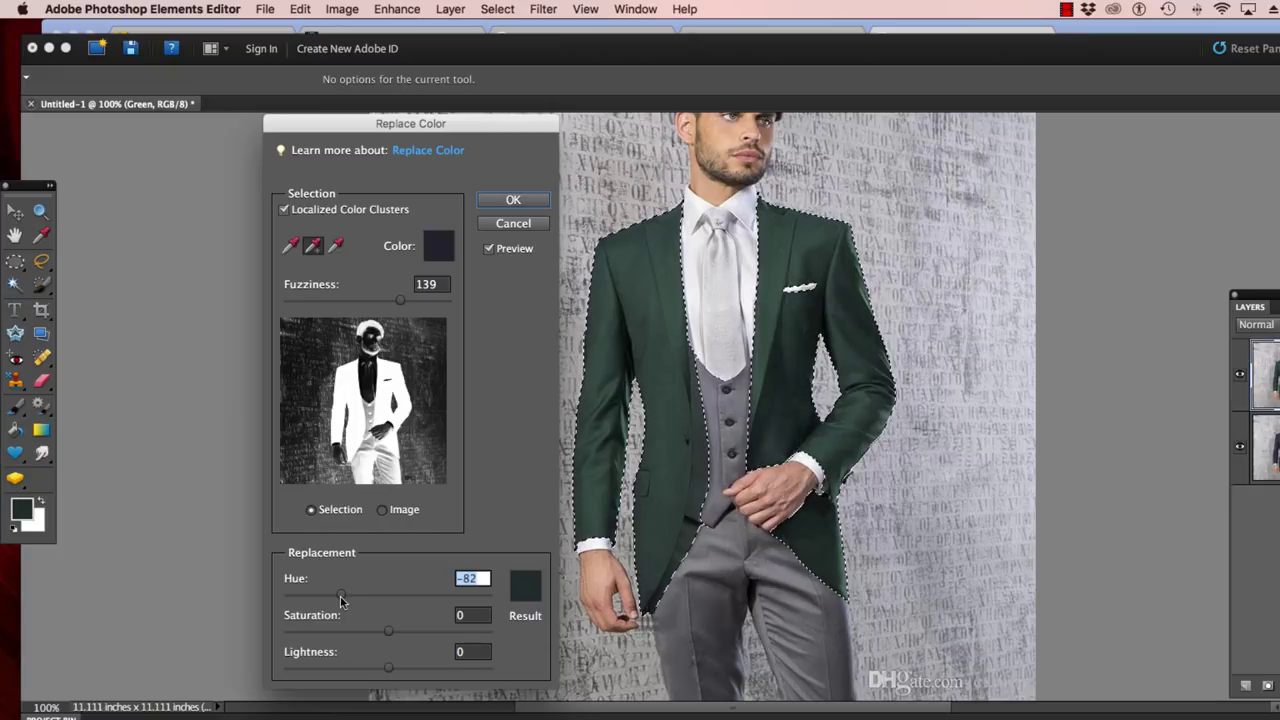
left_click(391, 632)
left_click_drag(391, 632, 481, 632)
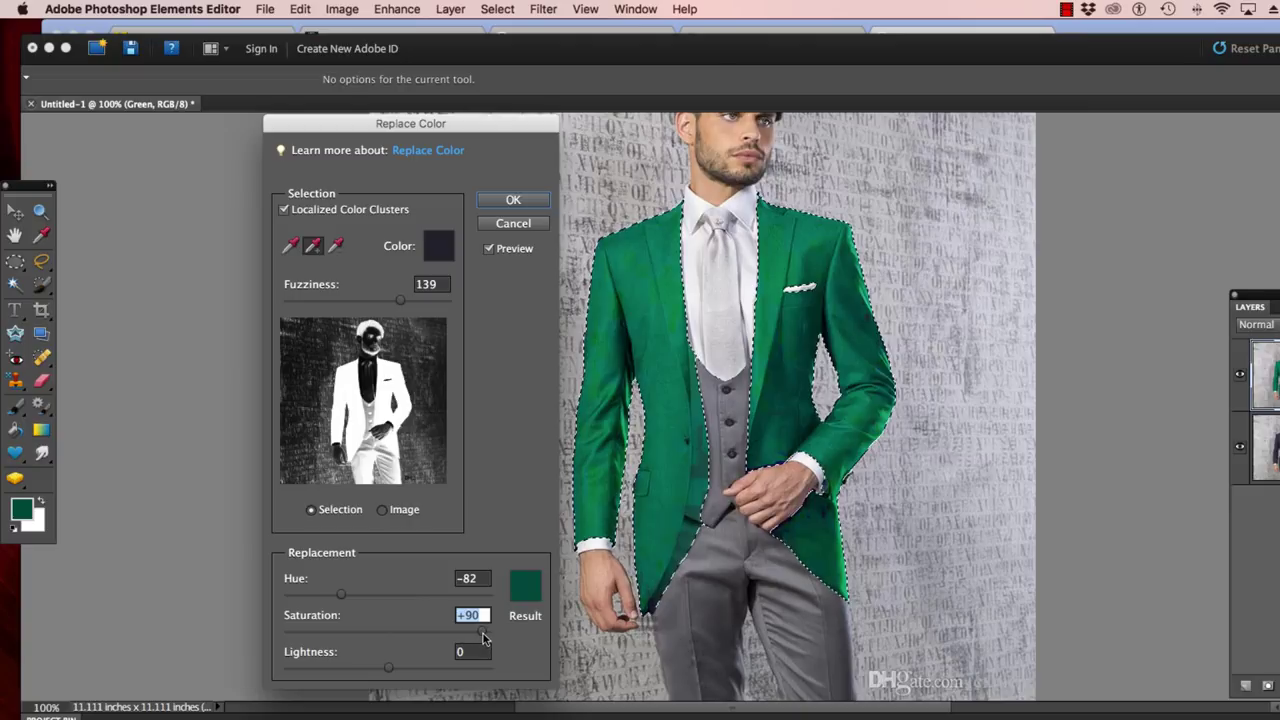
left_click_drag(482, 634, 391, 636)
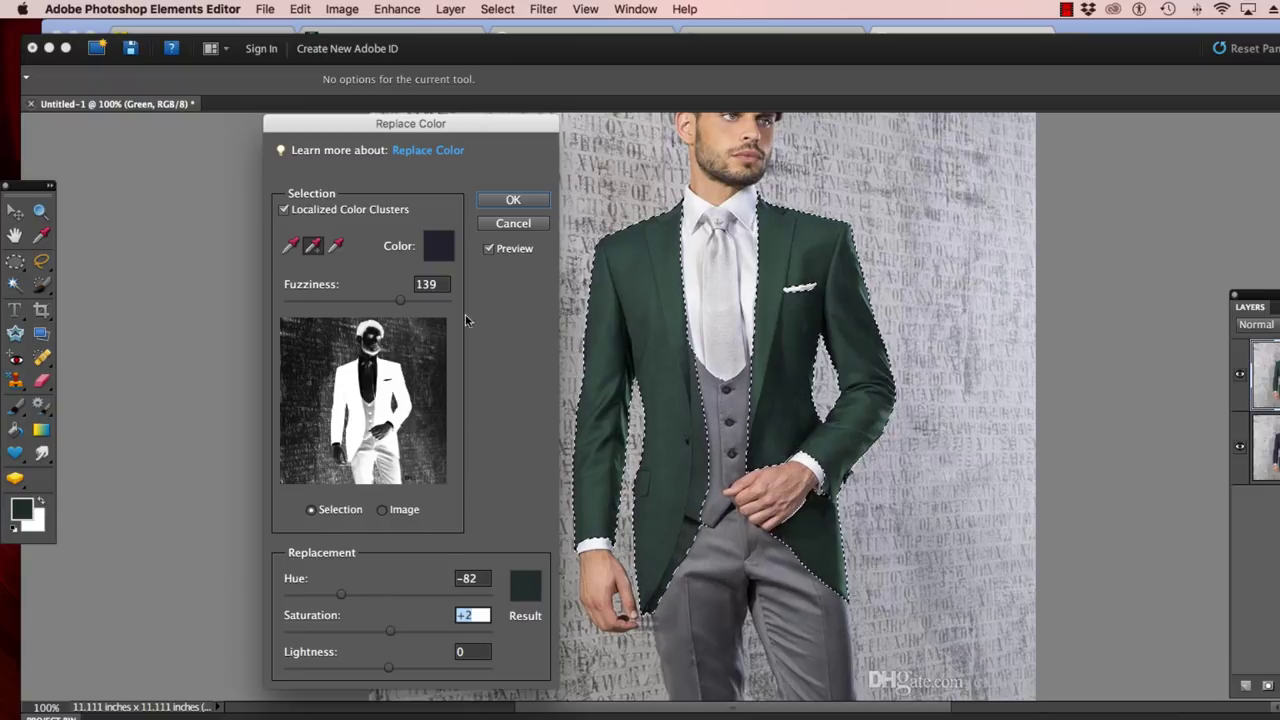
Apply the dark green jacket recolour, then toggle the Green layer twice to compare against navy Original
left_click(508, 202)
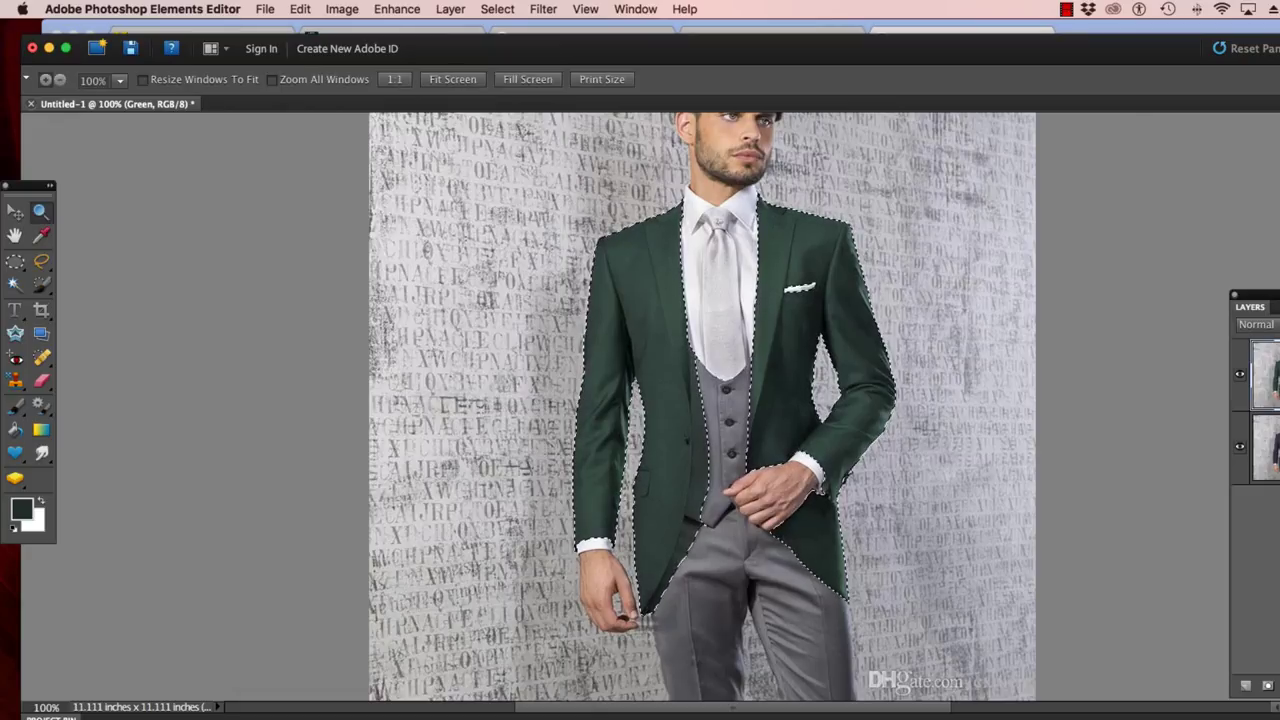
left_click_drag(1262, 297, 1048, 261)
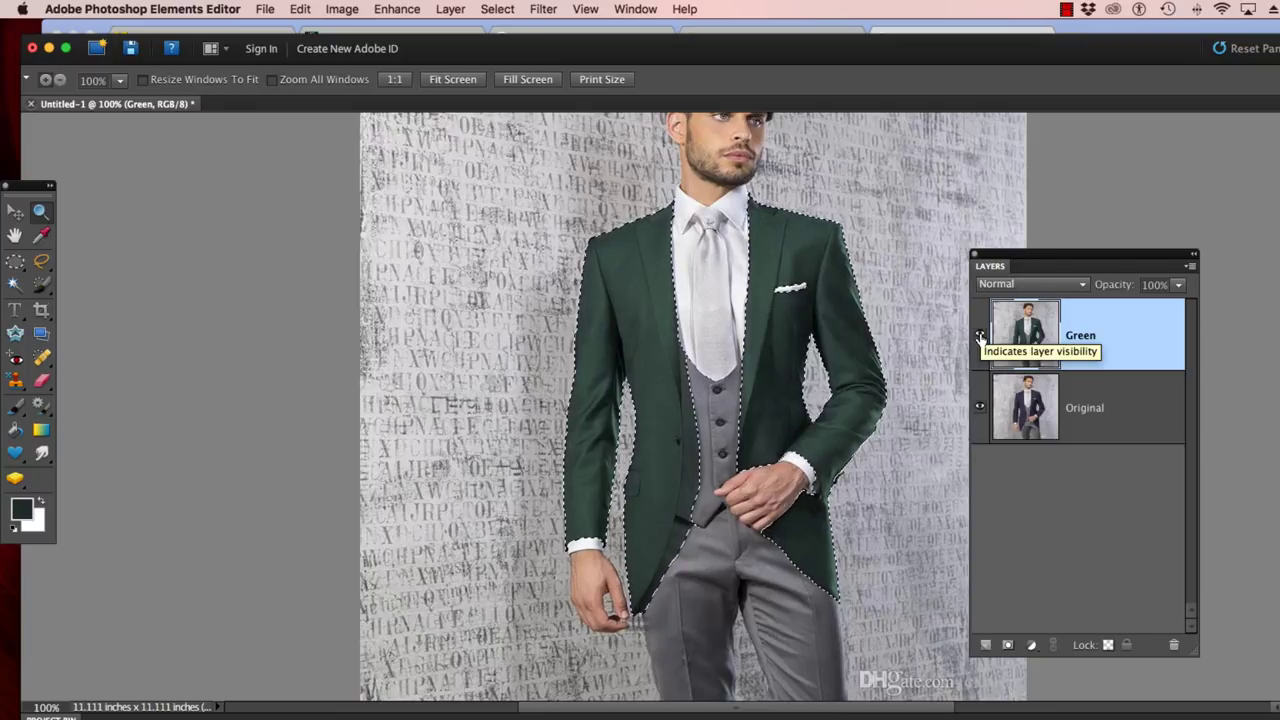
left_click(980, 337)
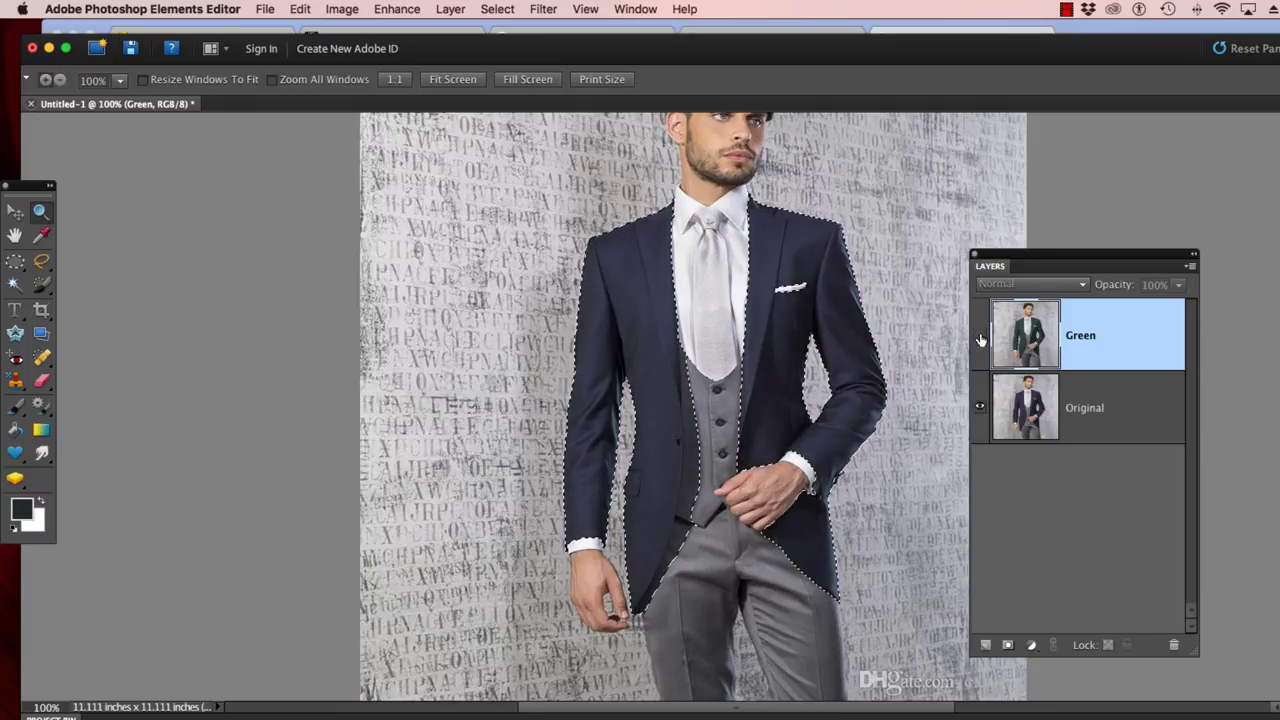
left_click(980, 337)
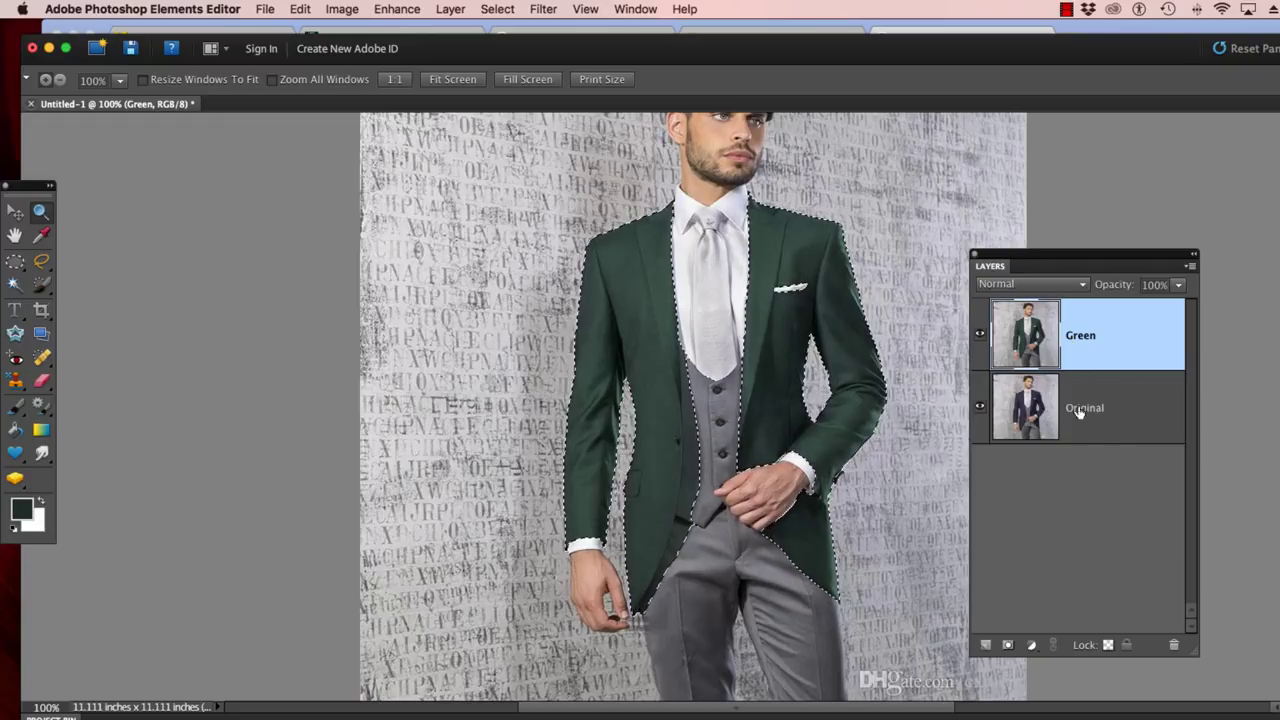
left_click(982, 335)
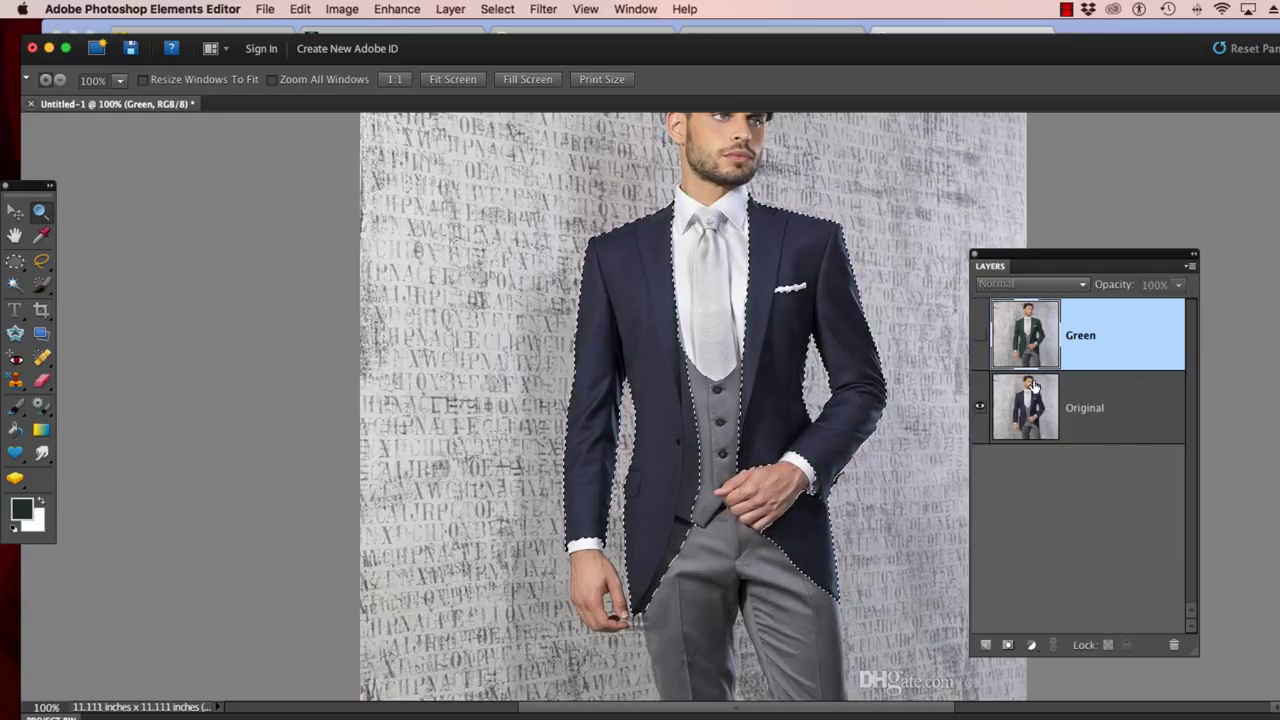
left_click(982, 335)
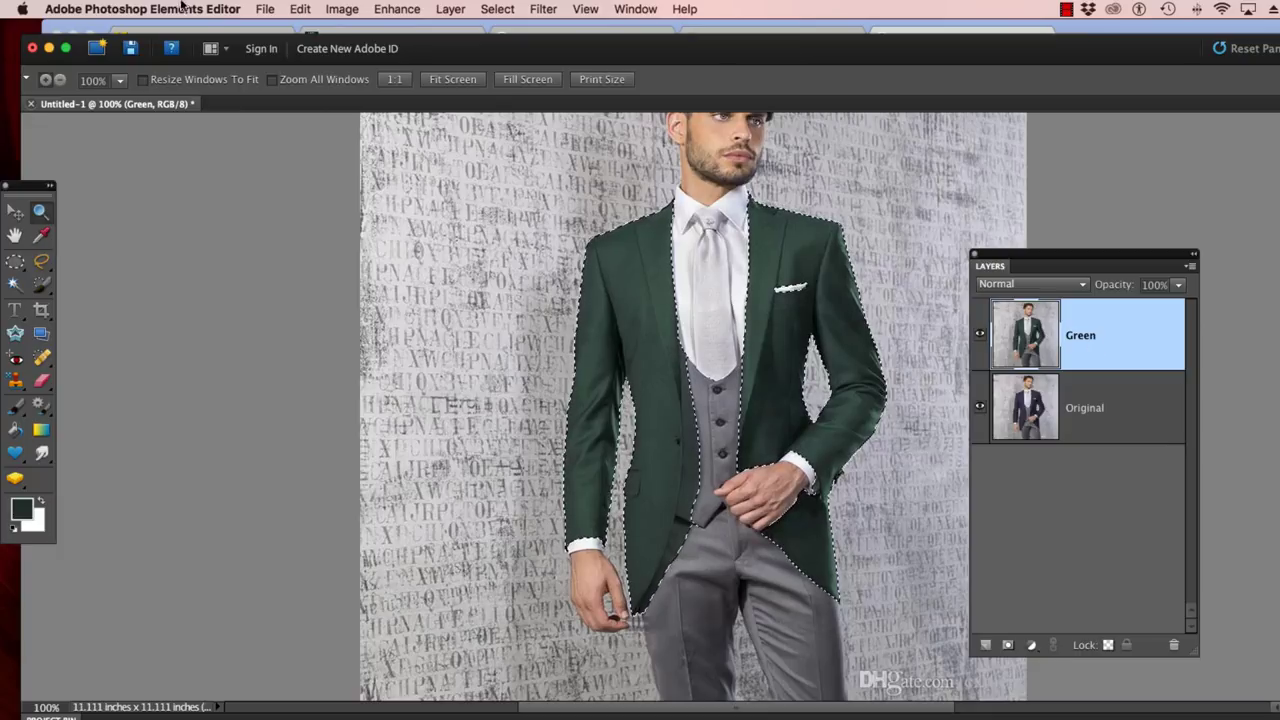
Duplicate the Green layer as a new top layer named 'Burgundy'
left_click(265, 9)
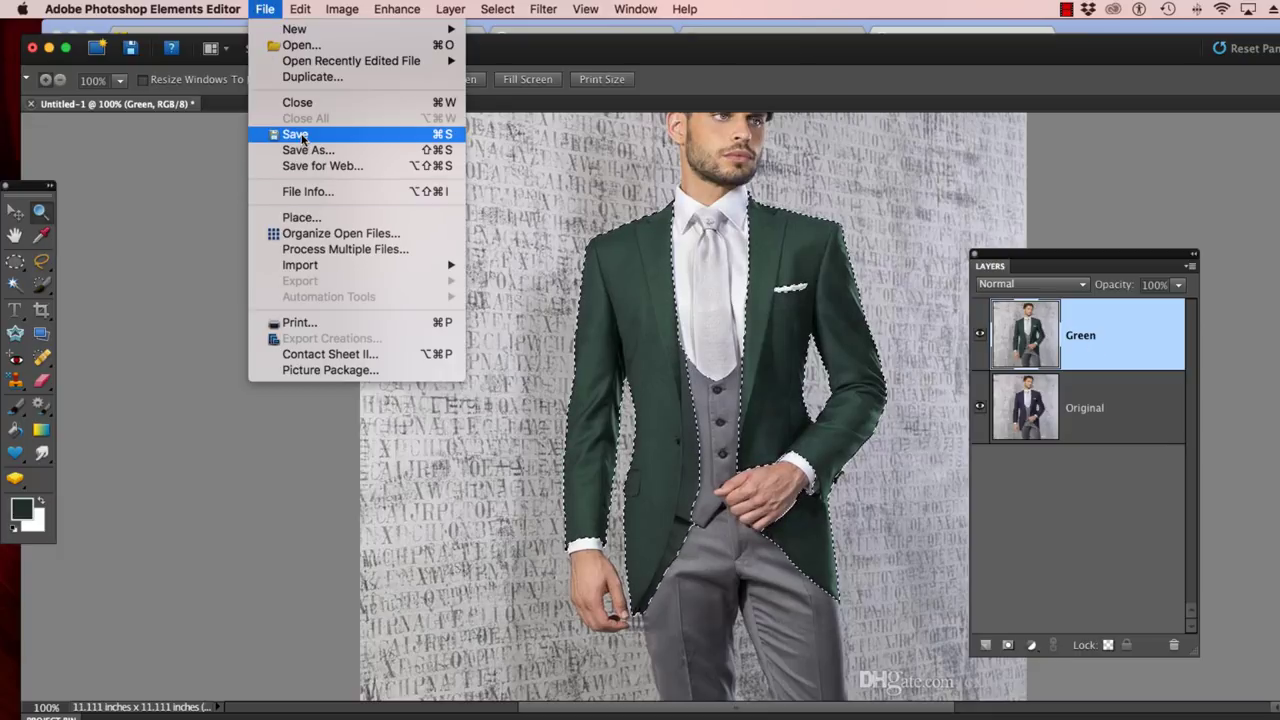
left_click(273, 10)
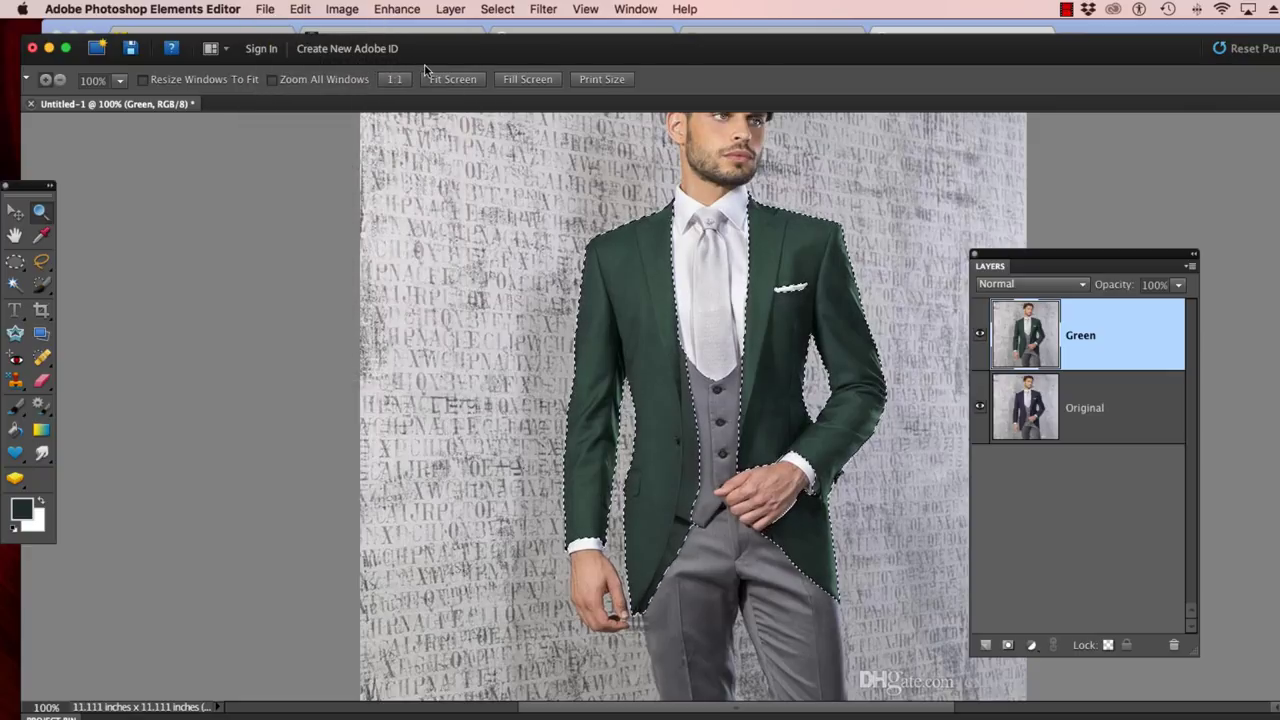
right_click(1119, 336)
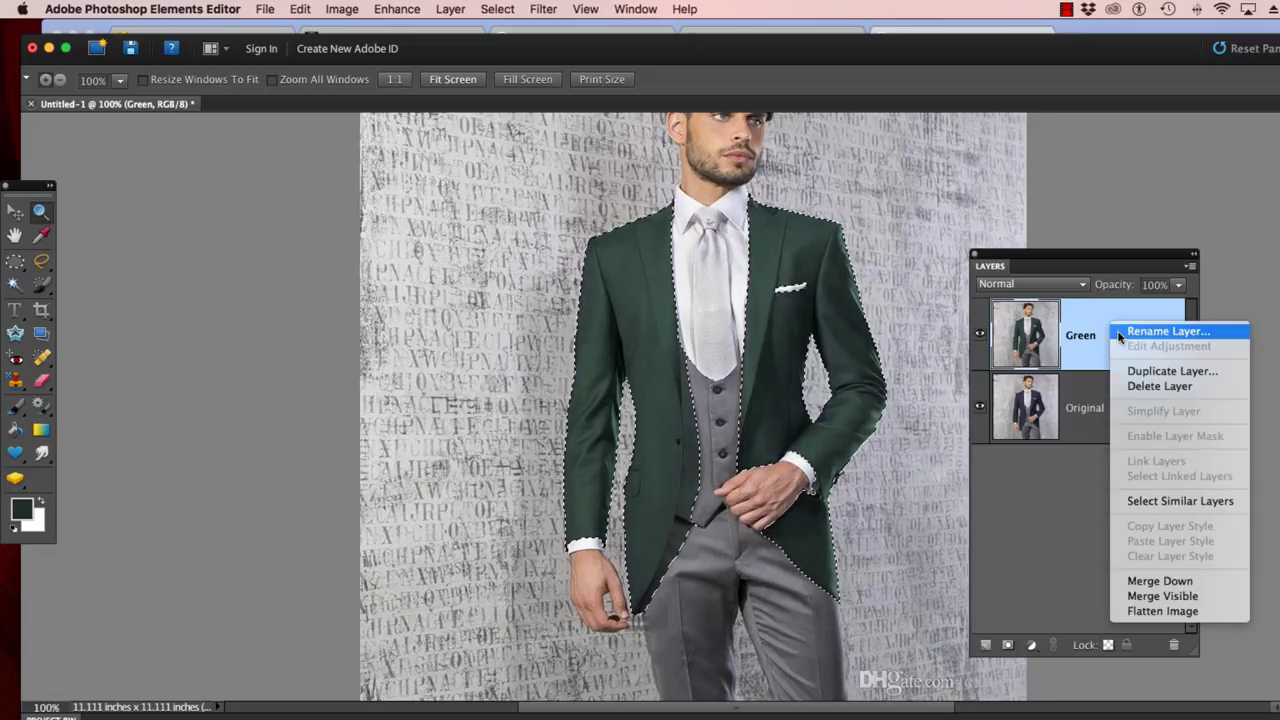
left_click(1145, 372)
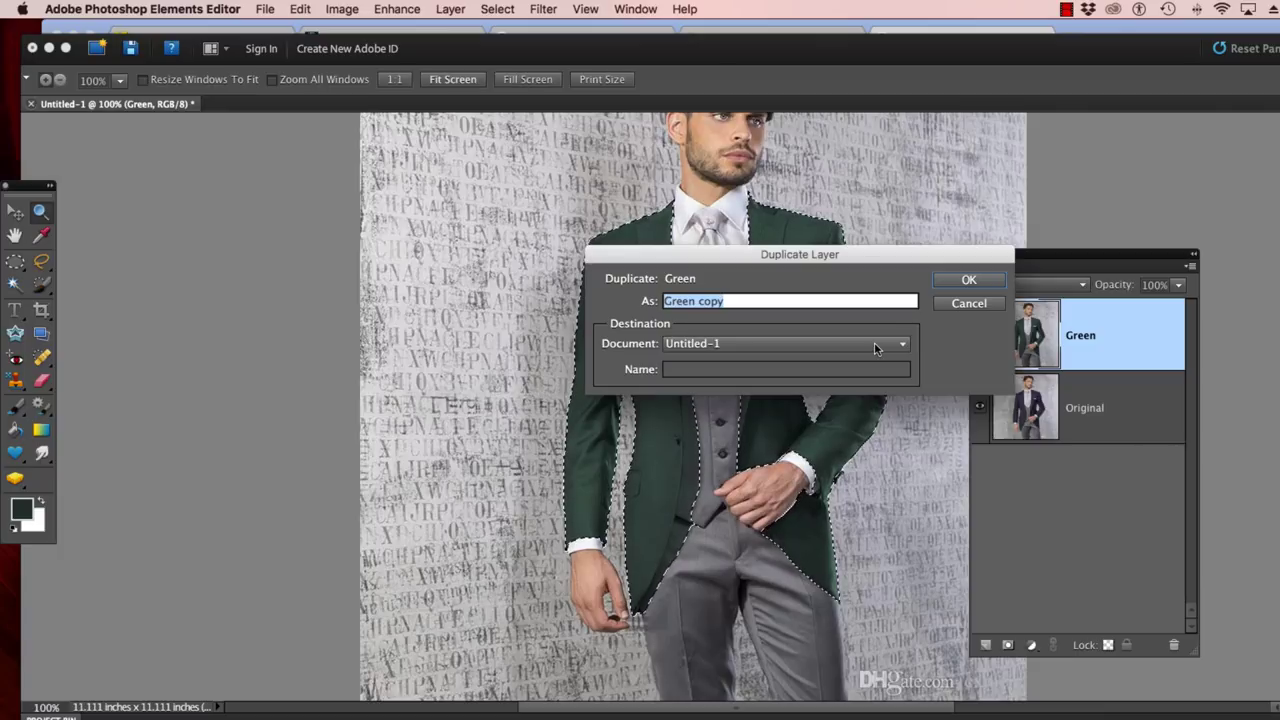
type("Bu")
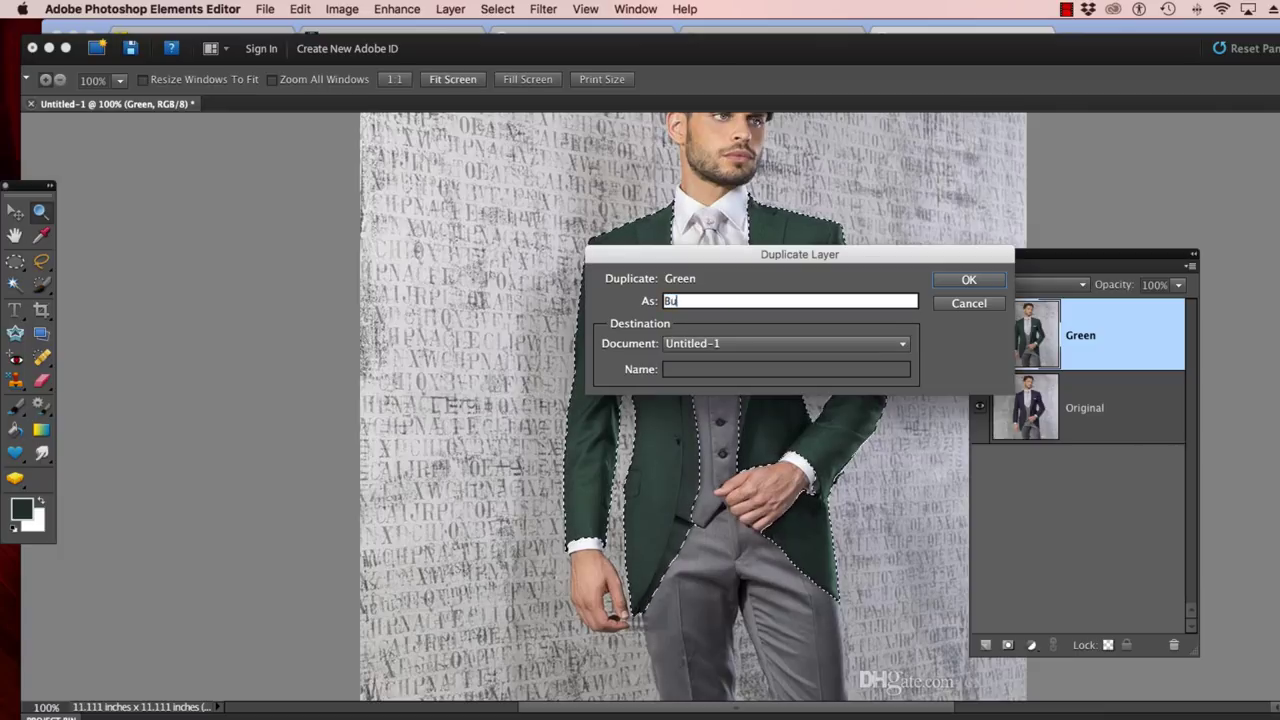
type("rgundy")
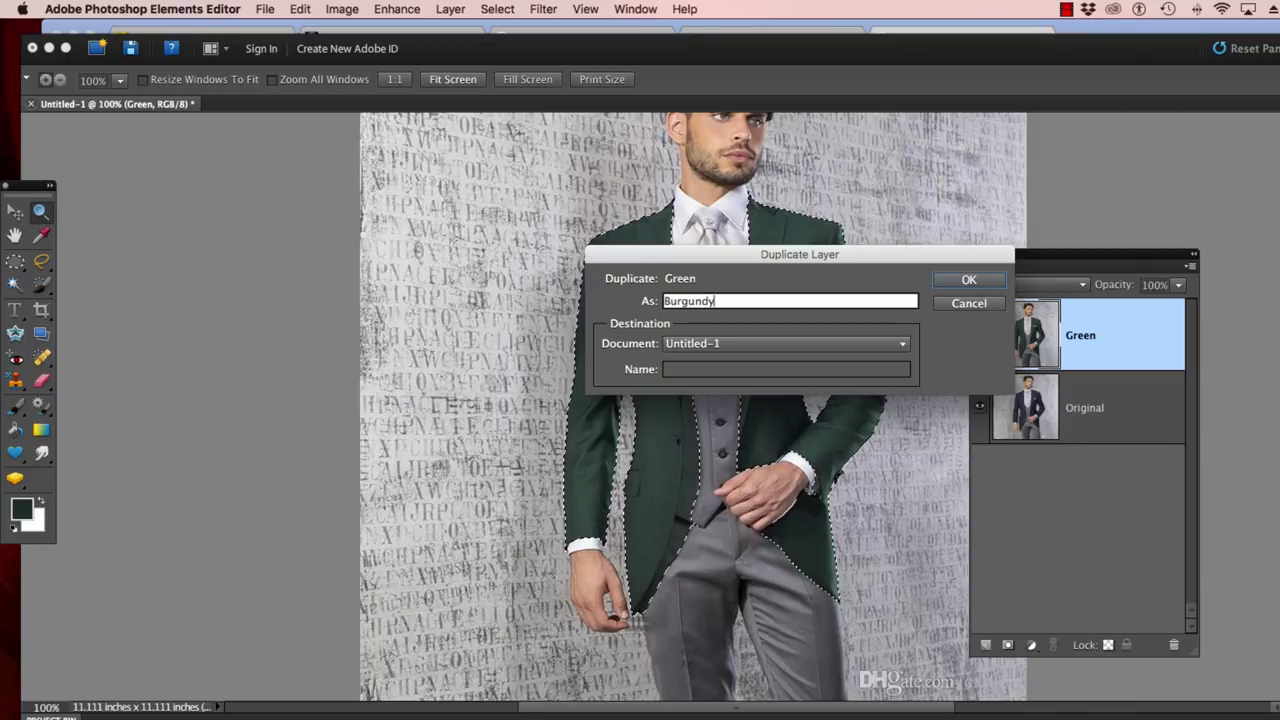
key("Return")
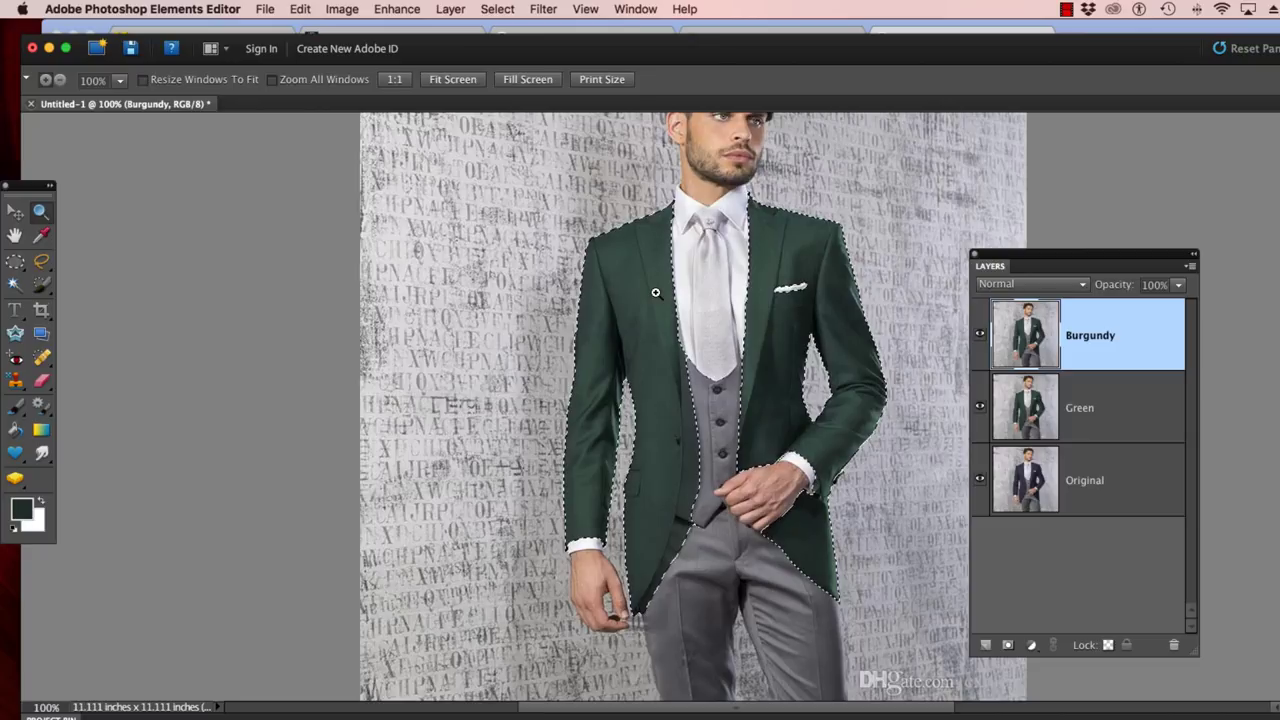
Save the current jacket outline as a selection named 'Jacket'
left_click(497, 8)
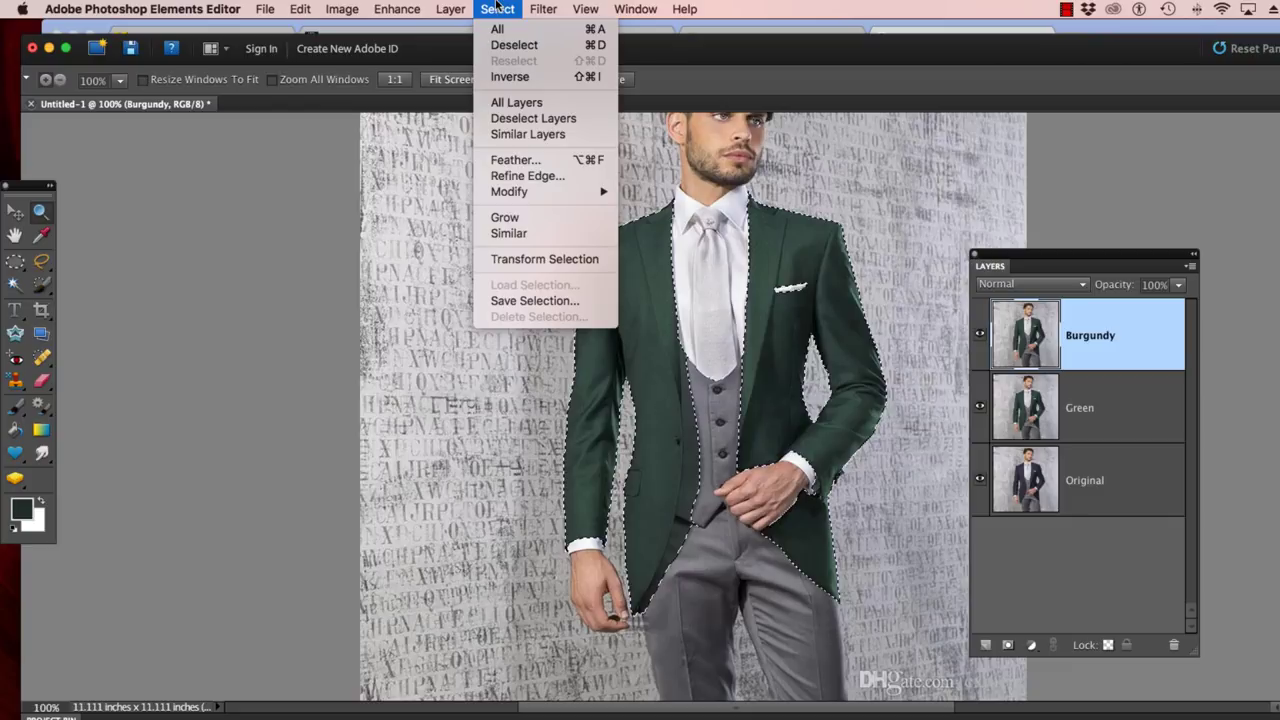
left_click(567, 306)
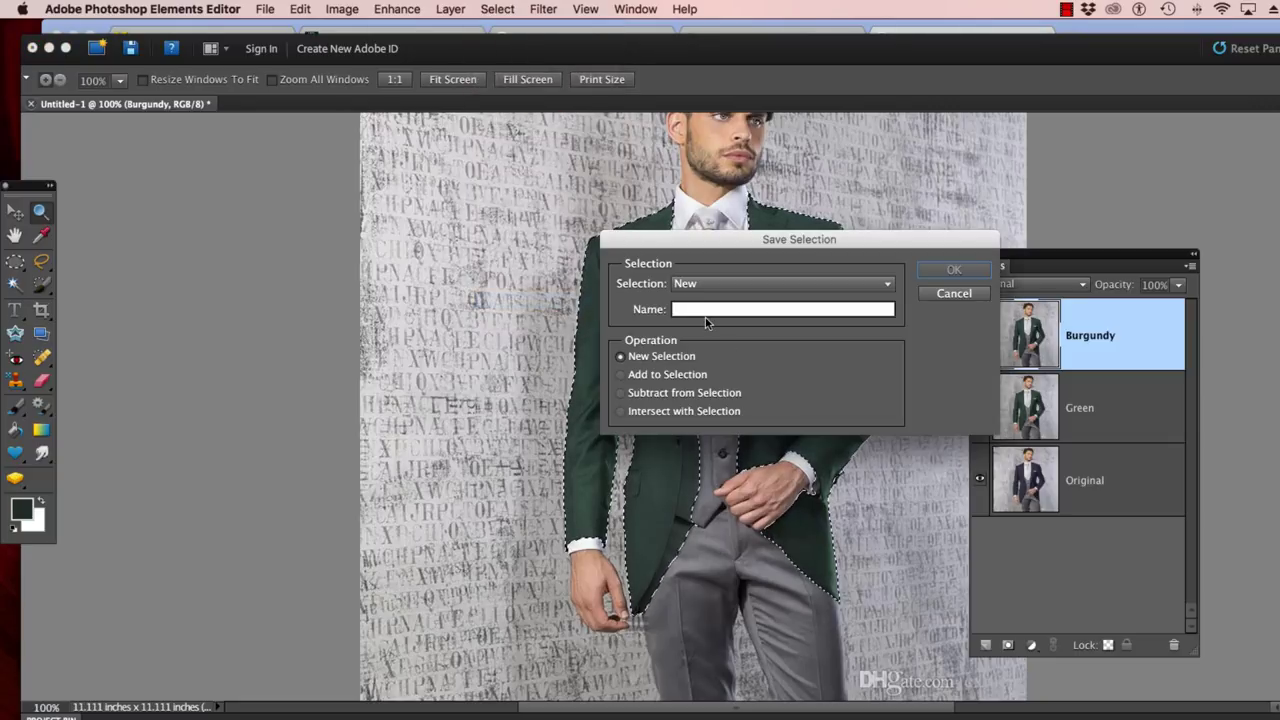
type("l")
type("acket")
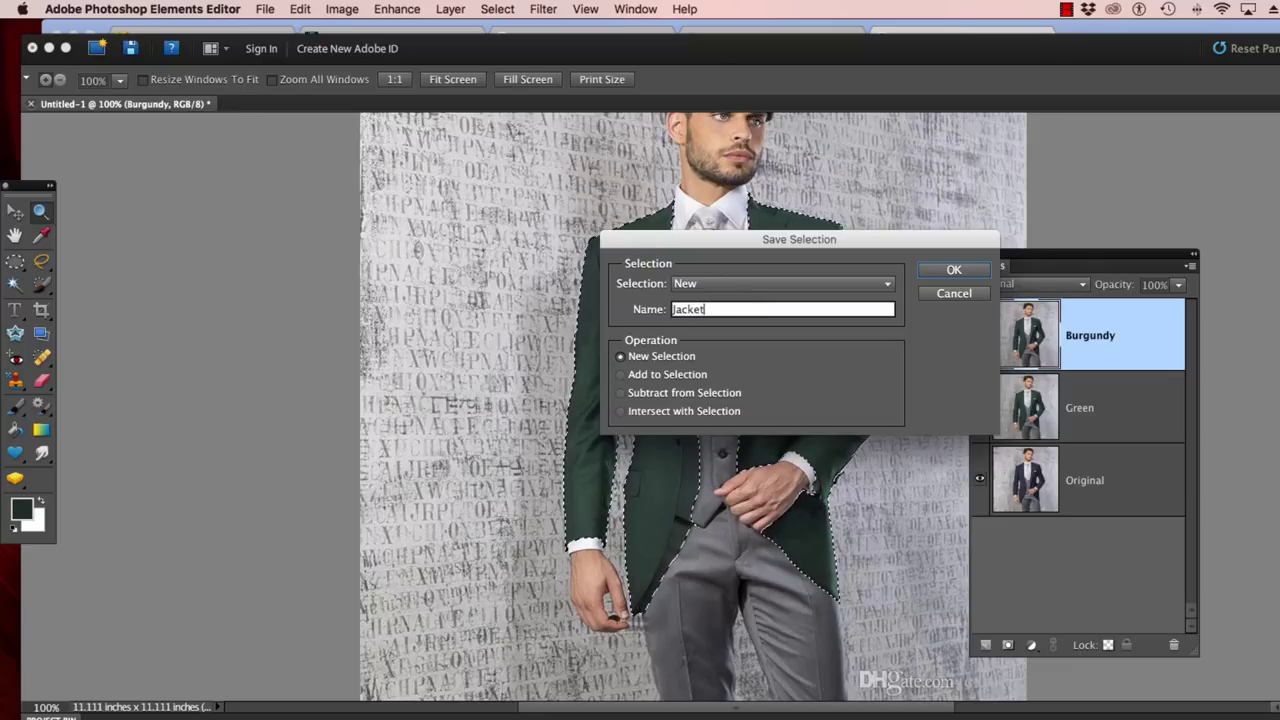
key("Return")
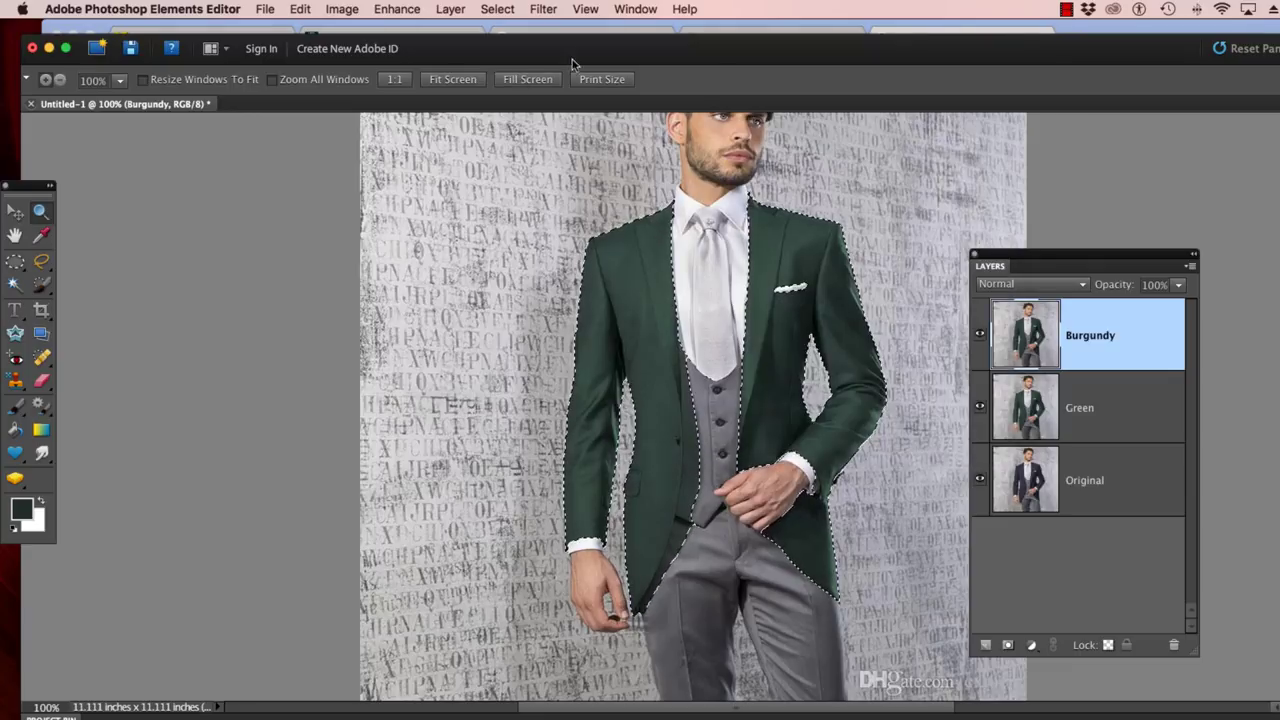
left_click(491, 8)
Deselect the jacket, then load the saved 'Jacket' selection back as a new selection
left_click(491, 8)
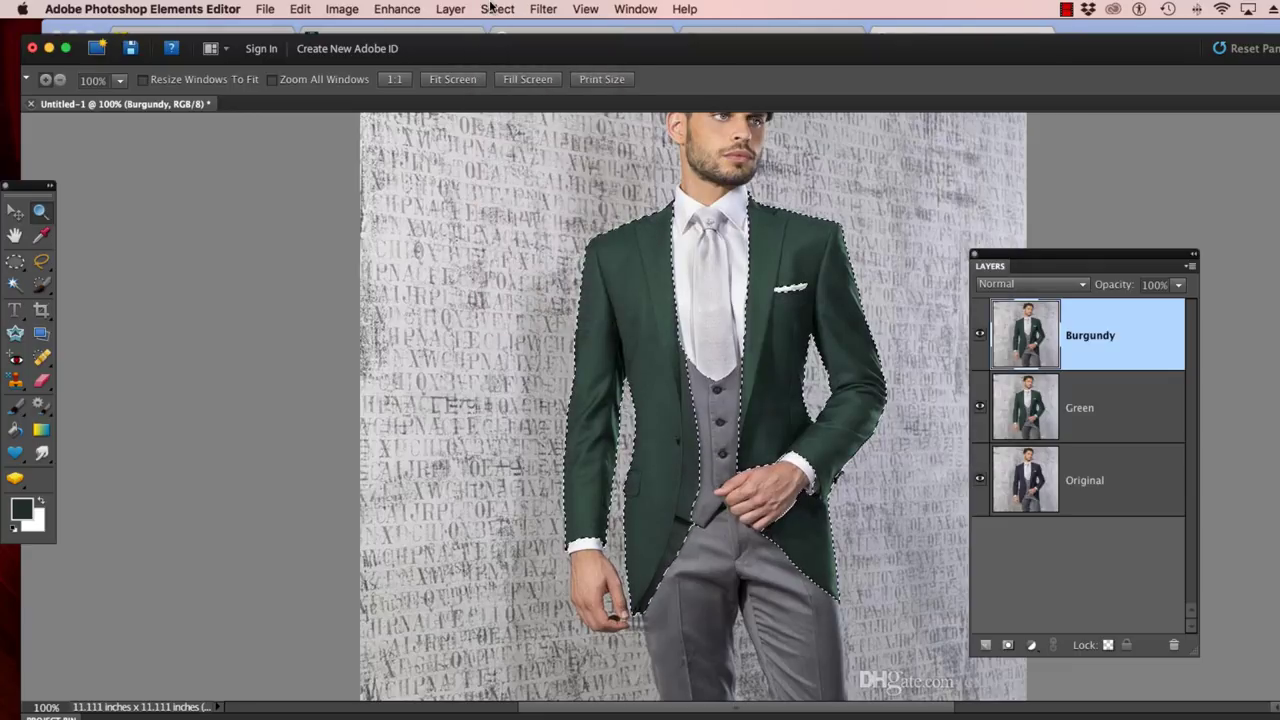
key("super+d")
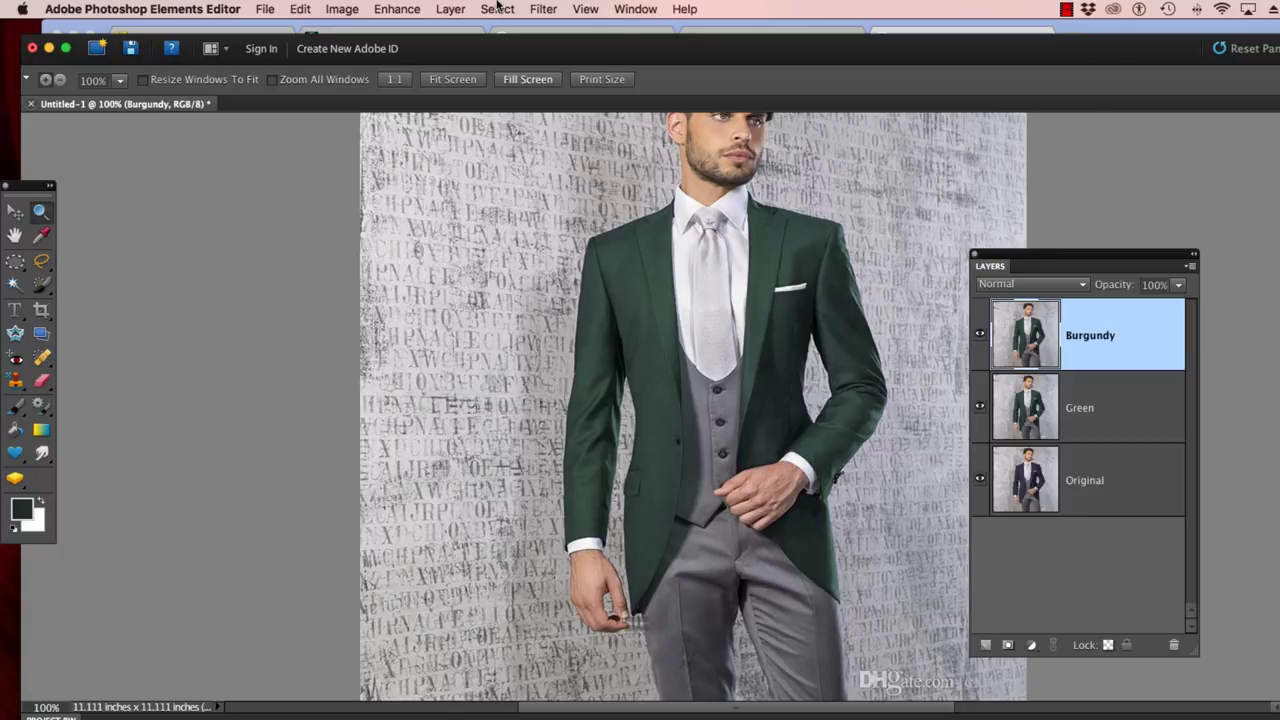
left_click(497, 8)
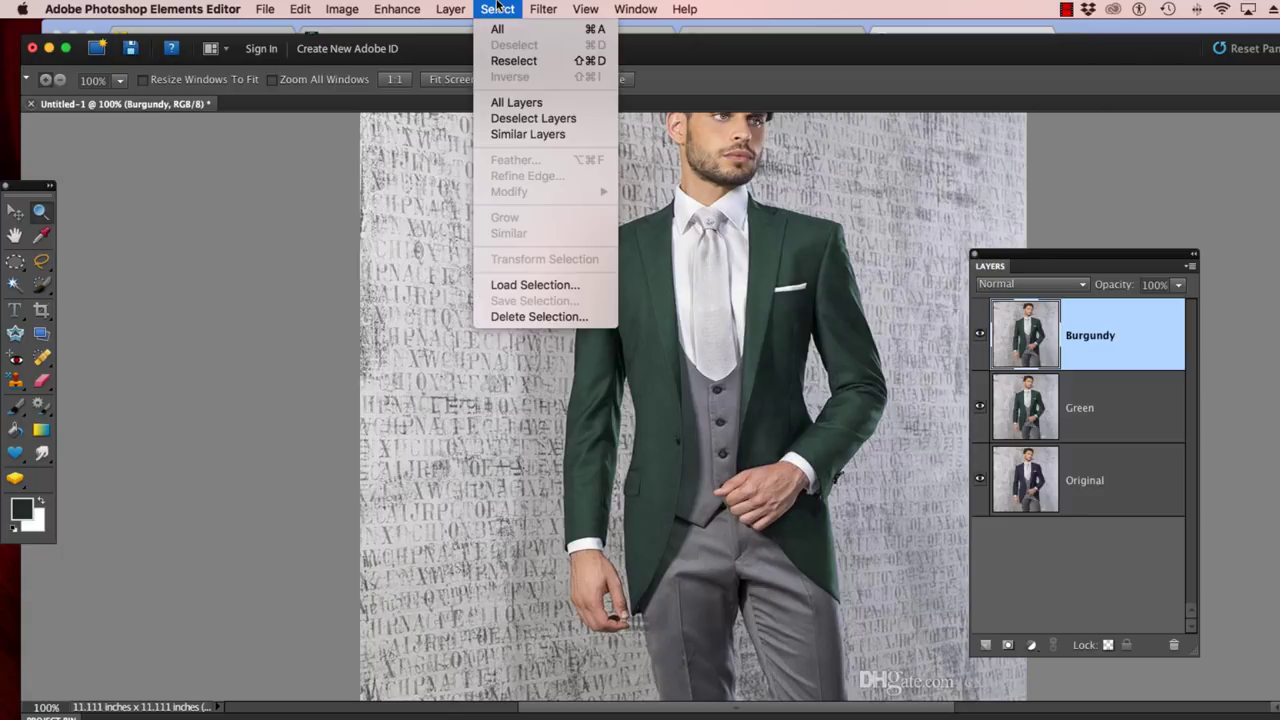
left_click(580, 285)
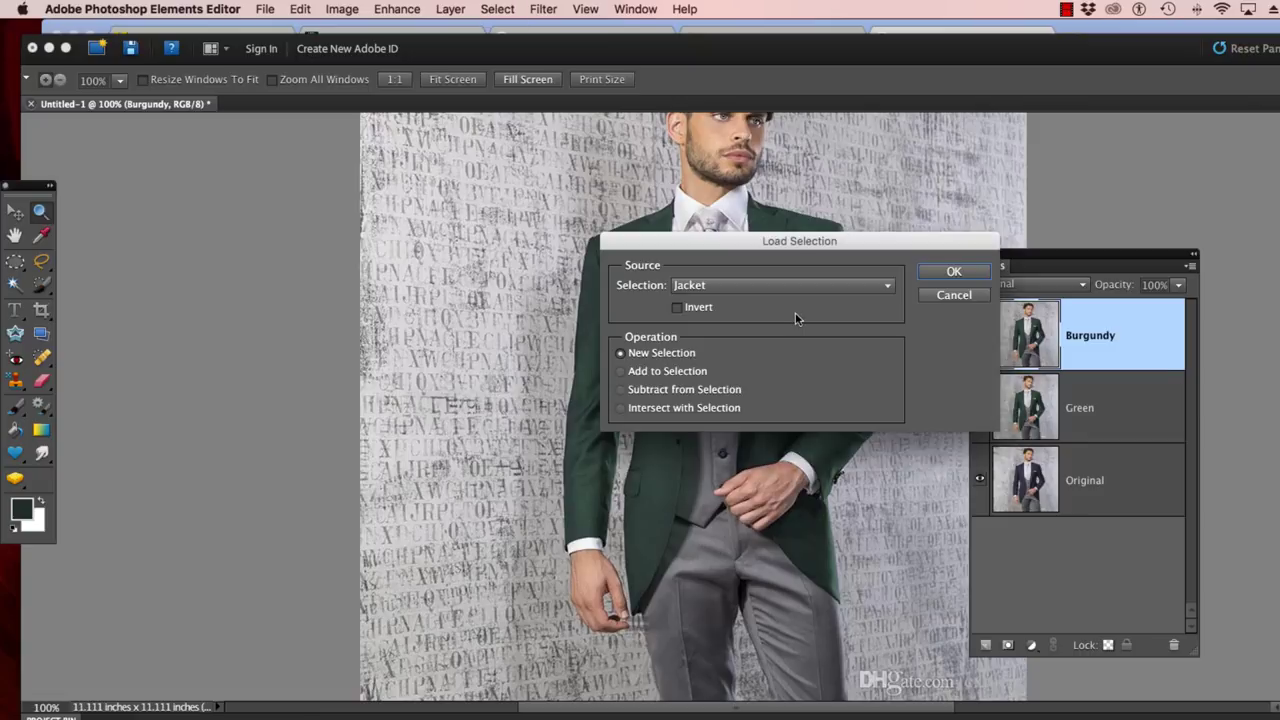
left_click(953, 279)
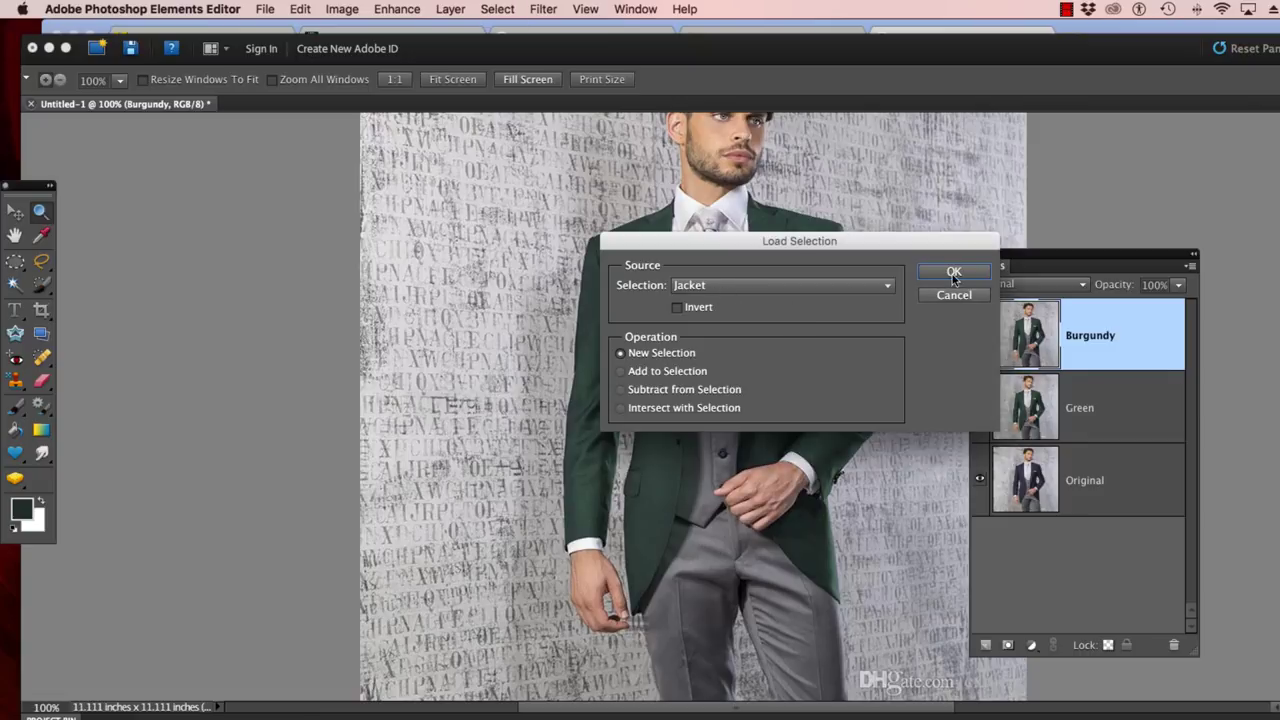